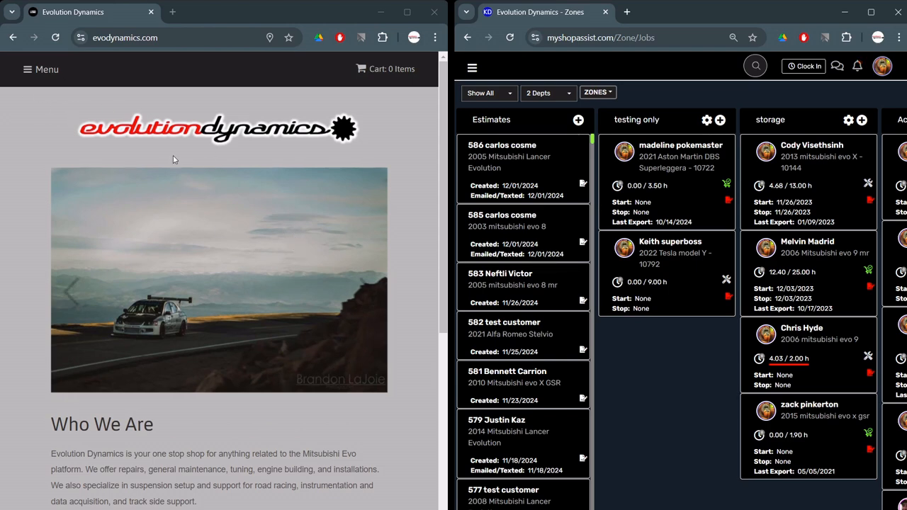
Open the navigation menu on the evodynamics.com homepage
left_click(26, 73)
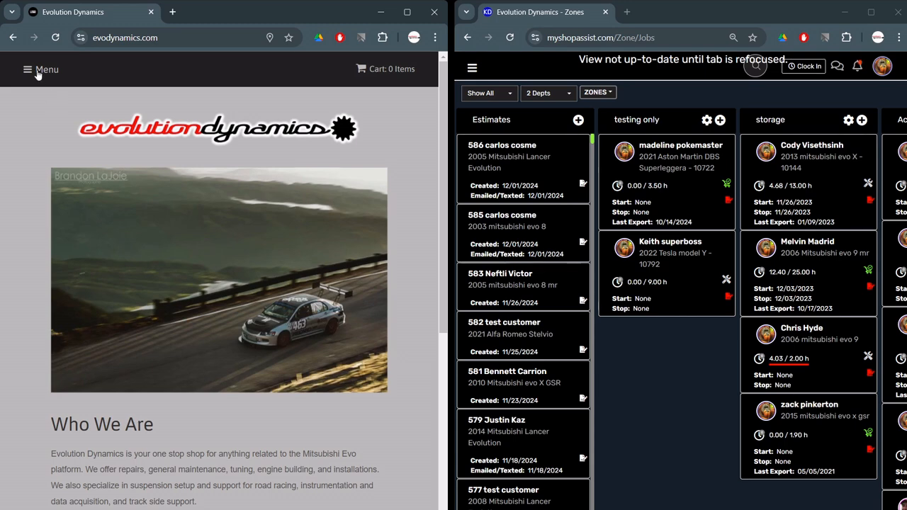
left_click(37, 75)
Go to the Services page and enter the customer's first name in the request form
left_click(37, 140)
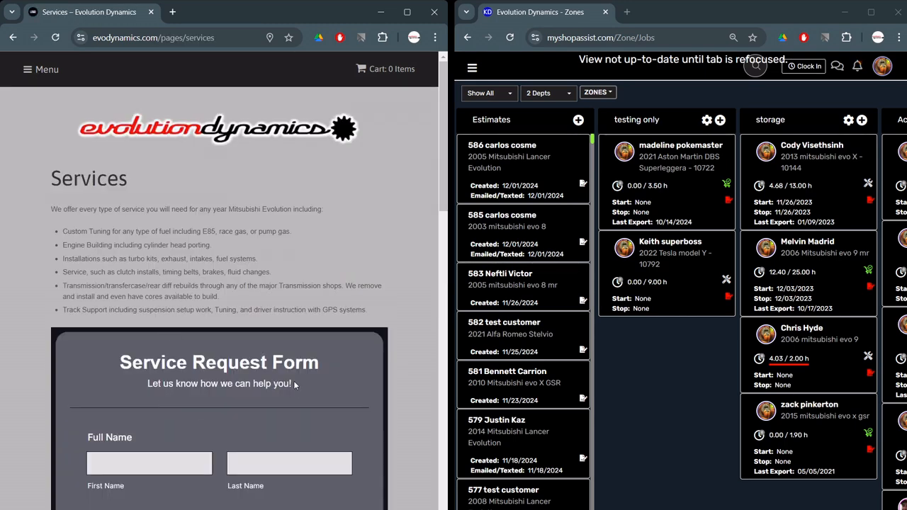
scroll(238, 333, "down", 3)
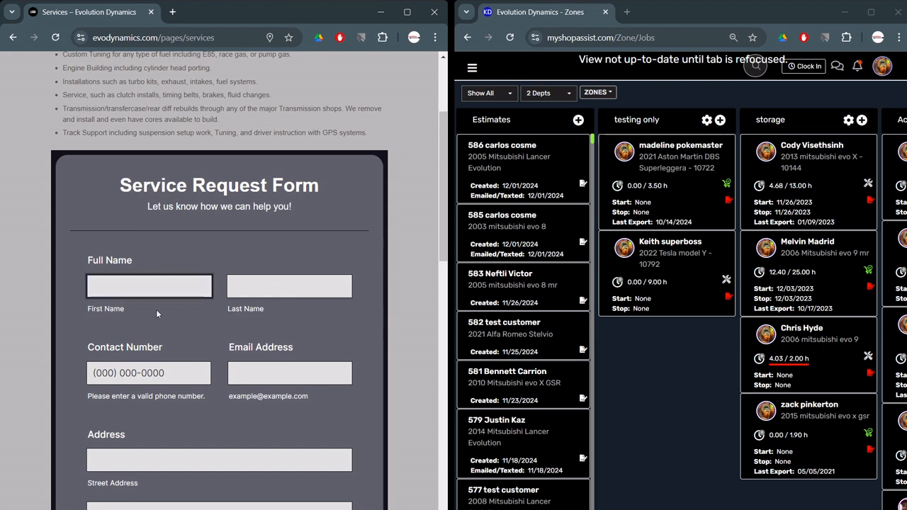
left_click(152, 285)
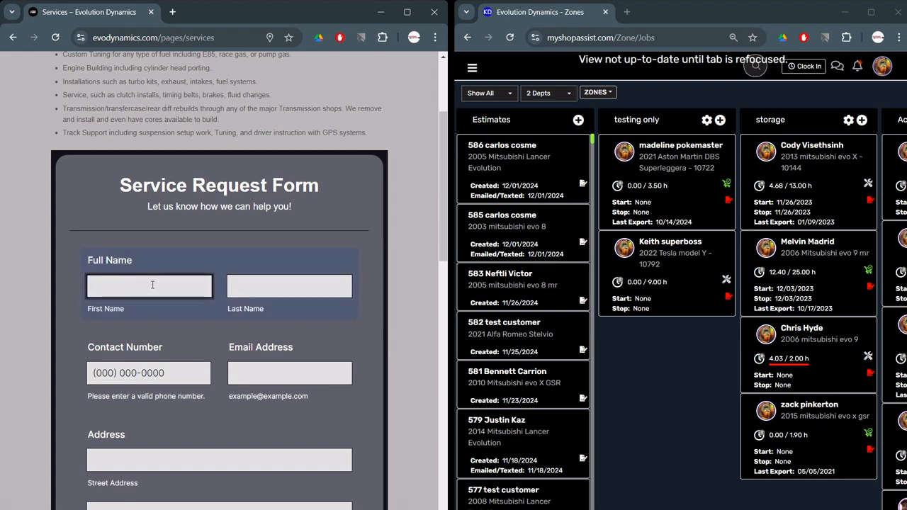
type("Justin")
Fill in the customer's last name, contact number, e-mail and street address
key("Tab")
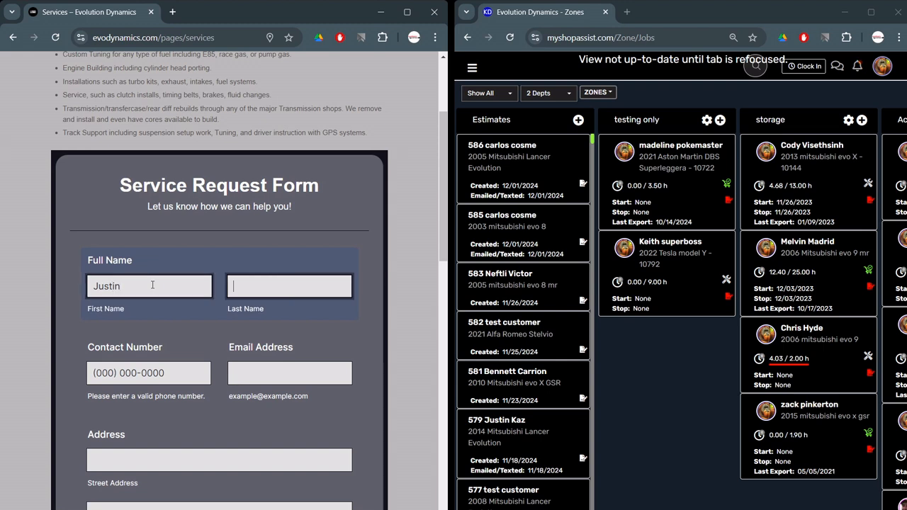
key("Tab")
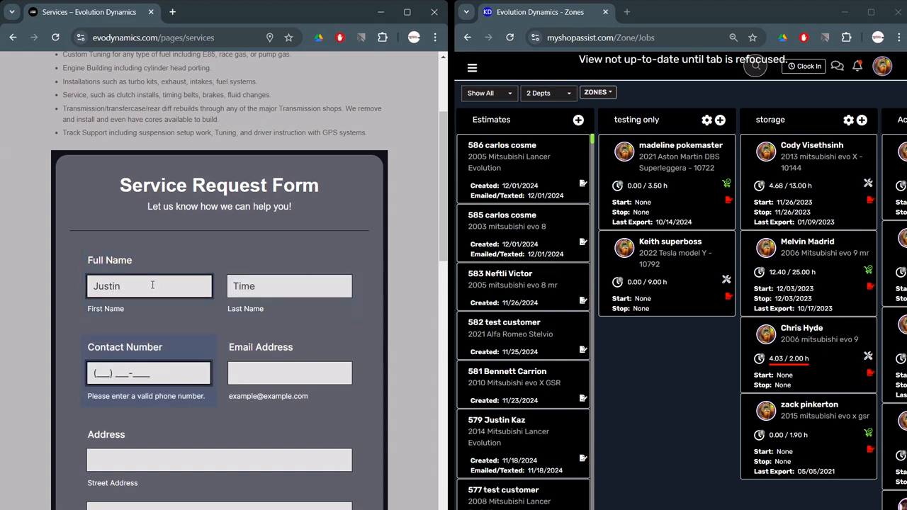
key("Tab")
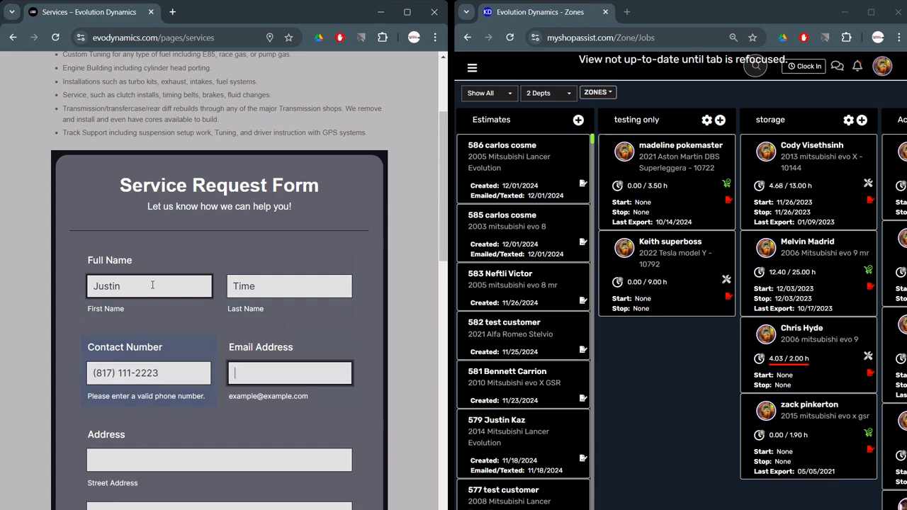
key("Tab")
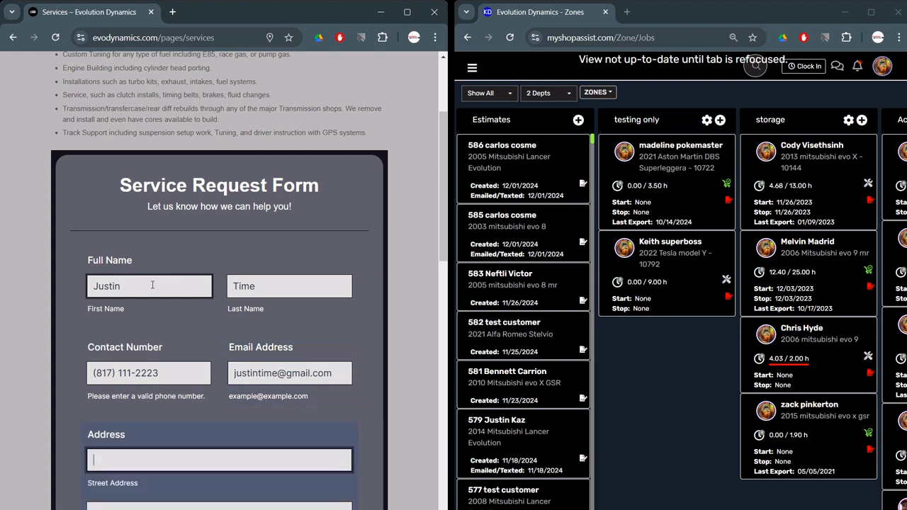
key("Tab")
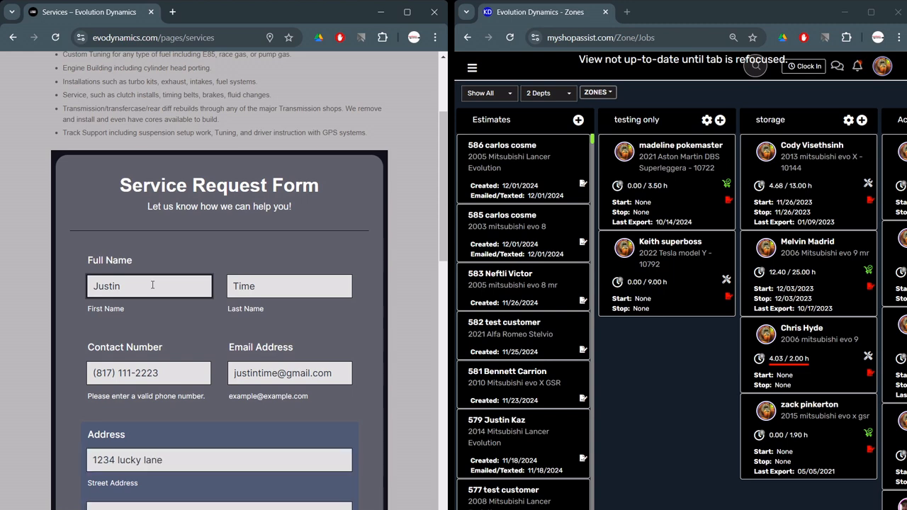
scroll(153, 285, "down", 4)
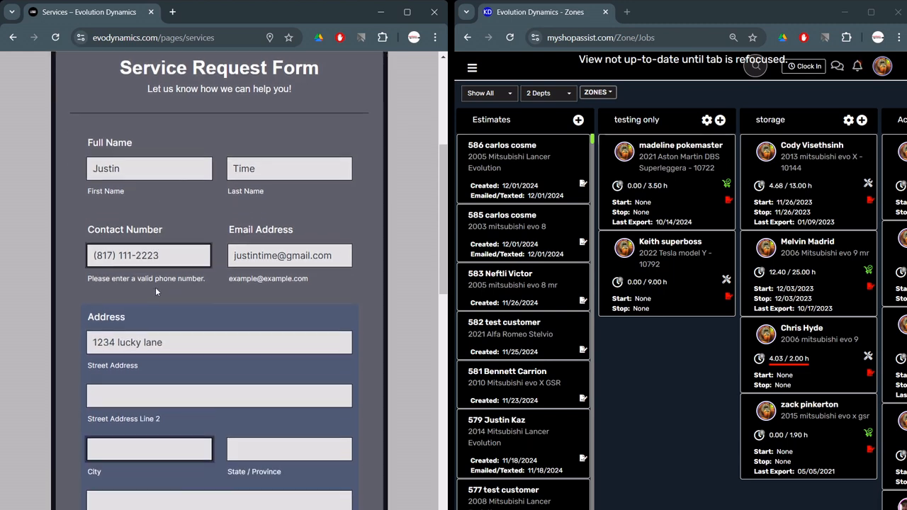
Enter the customer's city, state and postal code
left_click(166, 271)
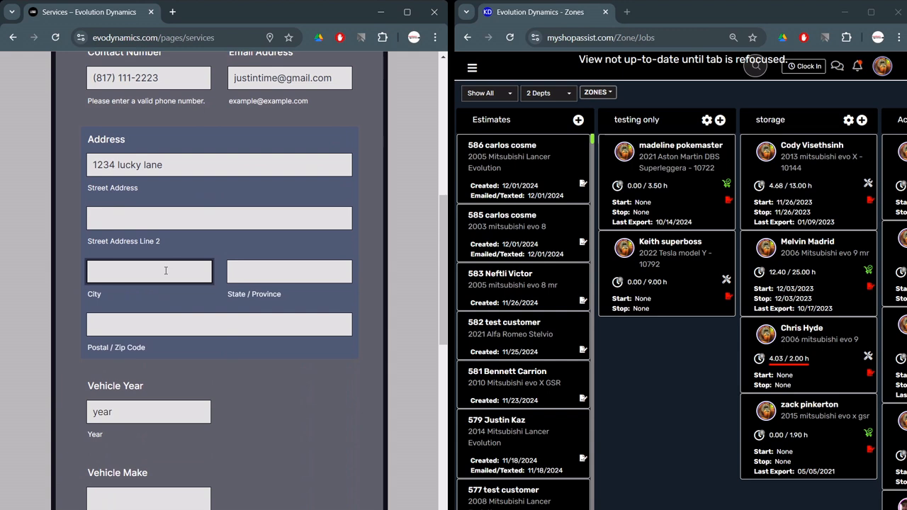
type("lewisville")
key("Tab")
type("tx")
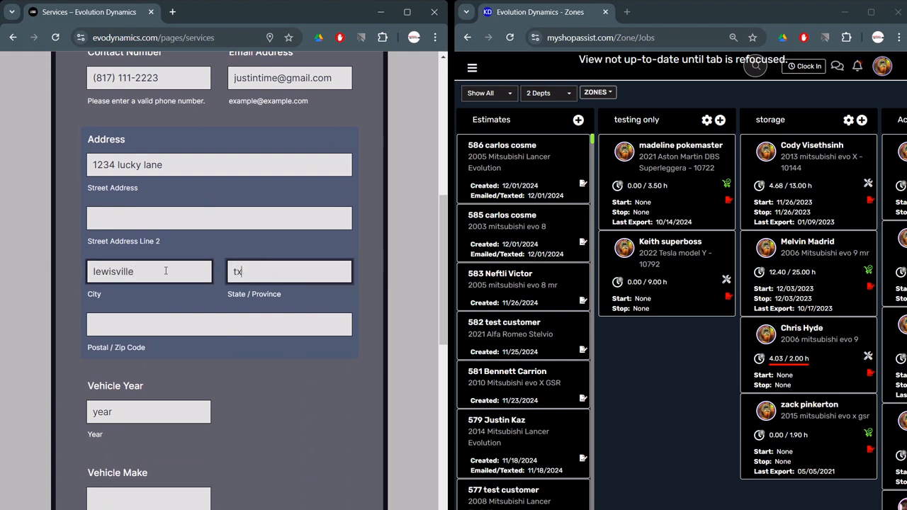
key("Tab")
type("75057")
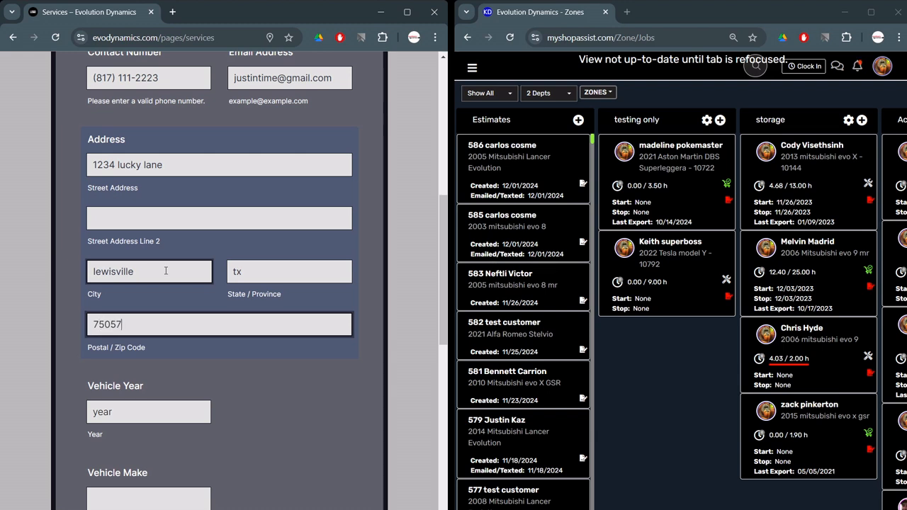
Enter the vehicle as year 2010, make mitsubishi, model evo X
key("Tab")
scroll(166, 272, "down", 3)
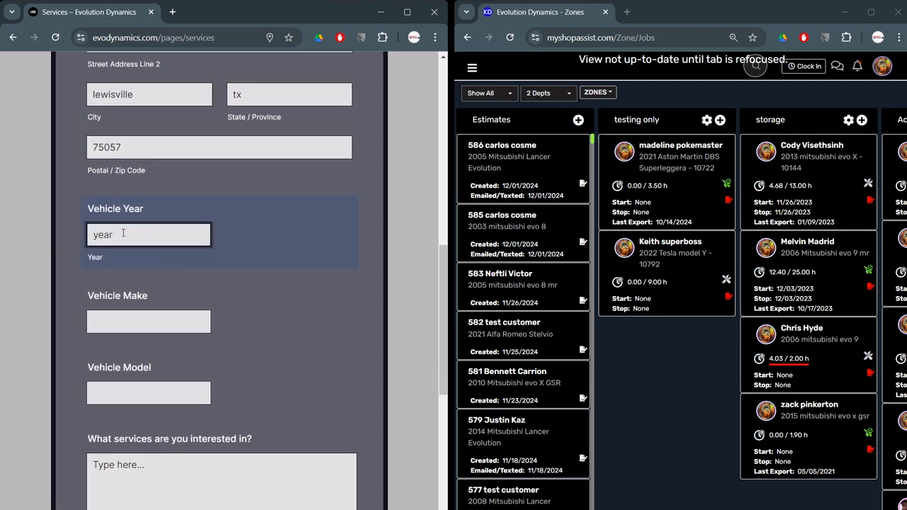
type("2010")
key("Tab")
type("mitsubishi")
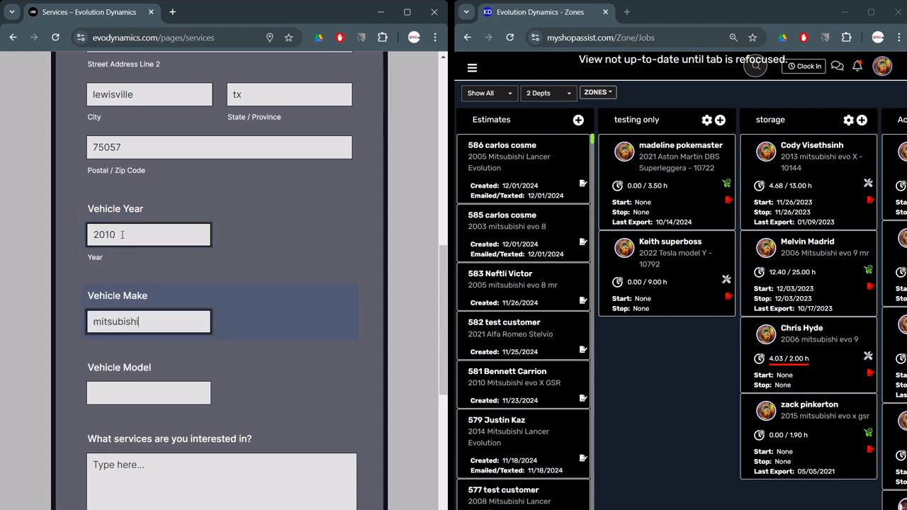
key("Tab")
type("evo X")
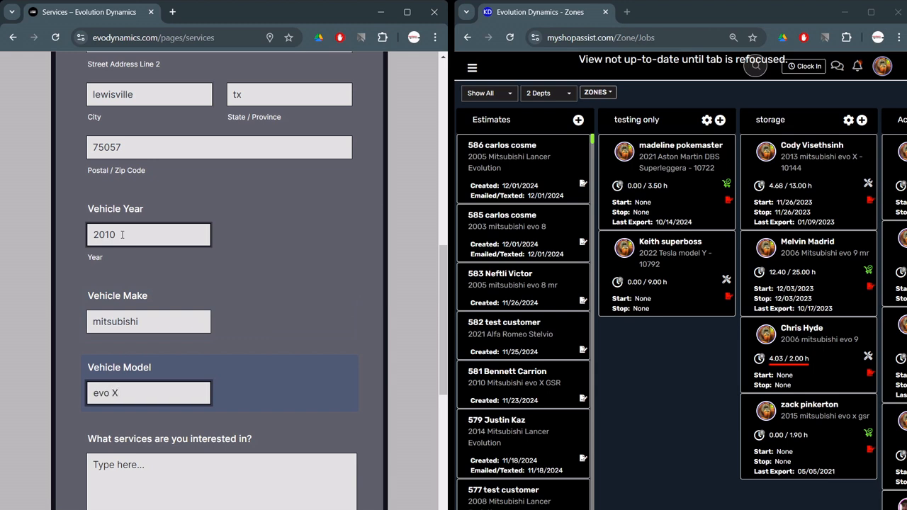
scroll(122, 234, "down", 2)
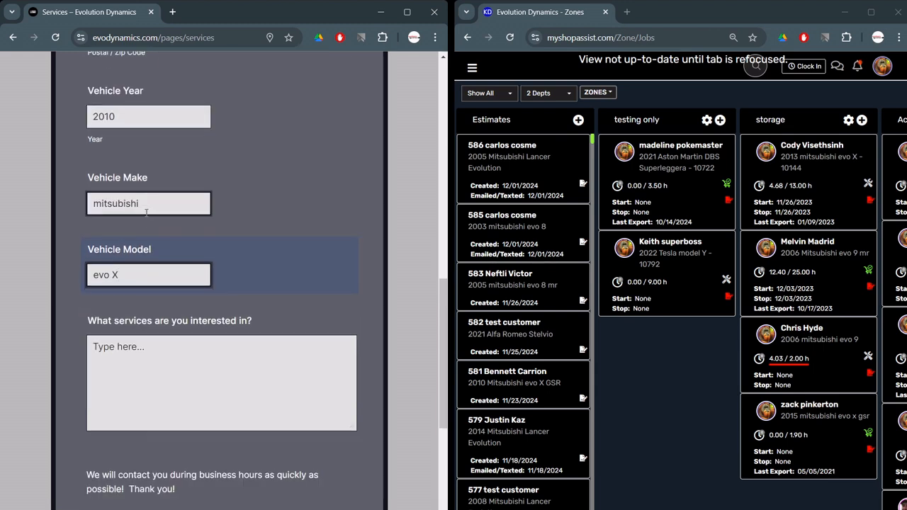
left_click(194, 373)
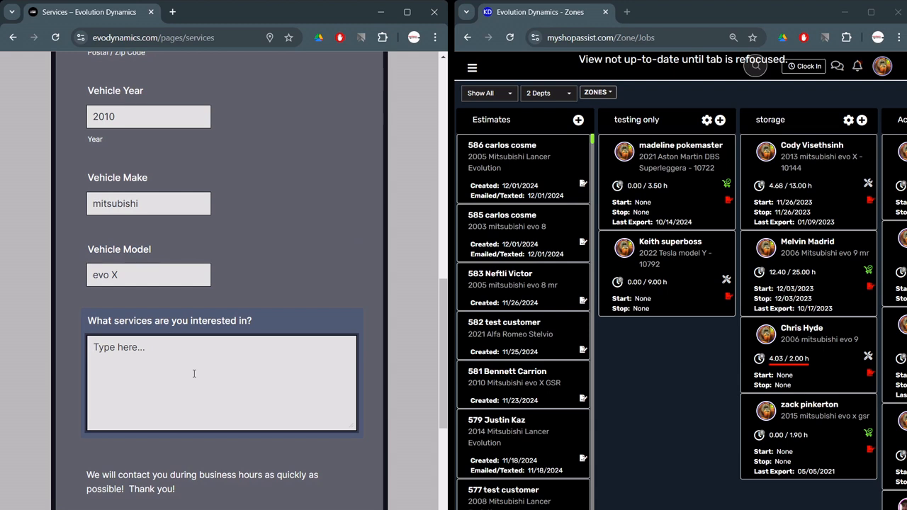
Describe the service as 'I think my clutch is slipping, and i need new axle boots for the front inside.'
type("I think my cl")
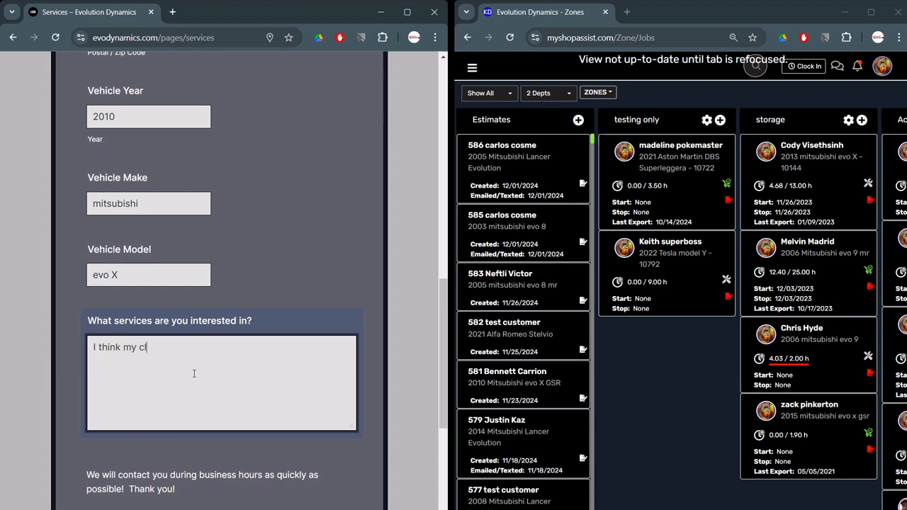
type("utch is slipping, and  i need n")
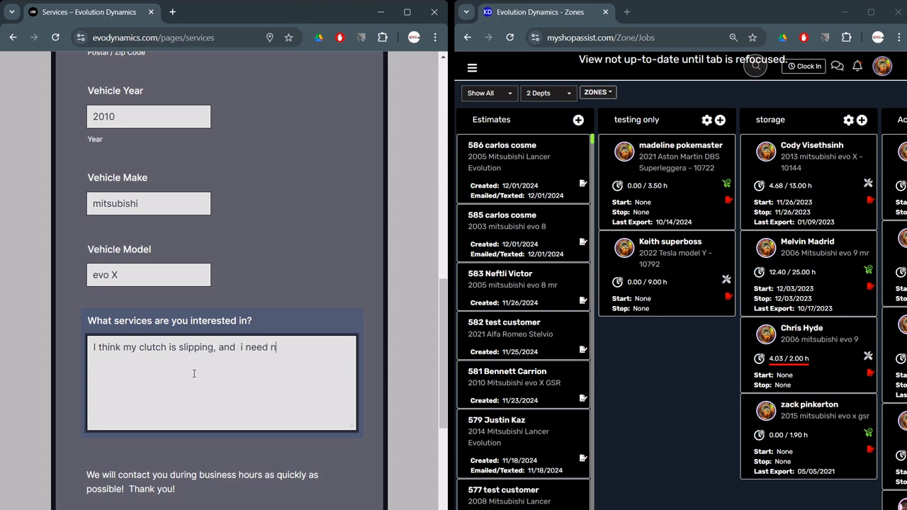
type("ew axle boots for the fron")
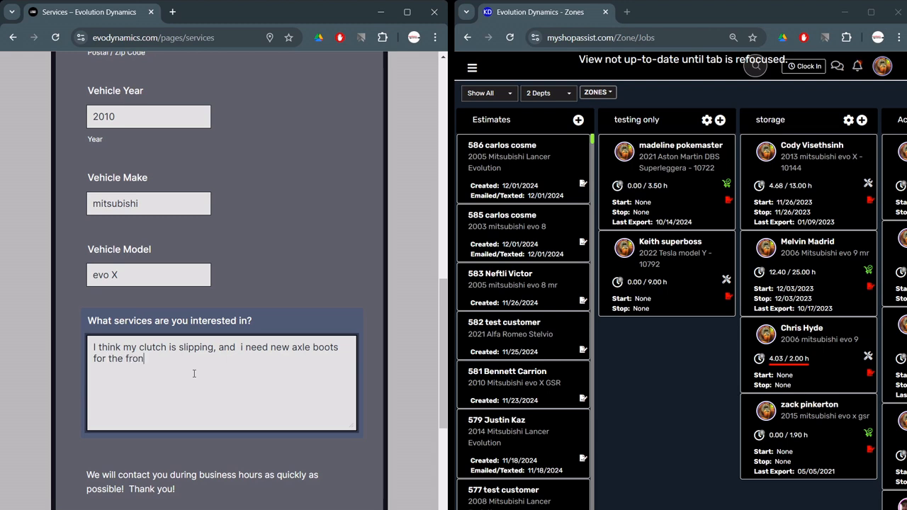
type("t inside.")
left_click(688, 408)
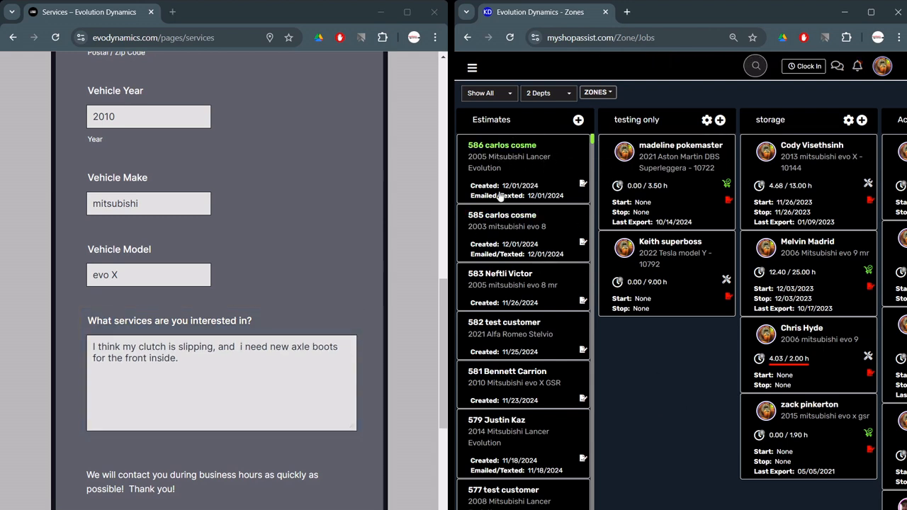
left_click(338, 455)
Submit the request and refresh the MyShopAssist jobs board to show the new job
scroll(338, 455, "down", 3)
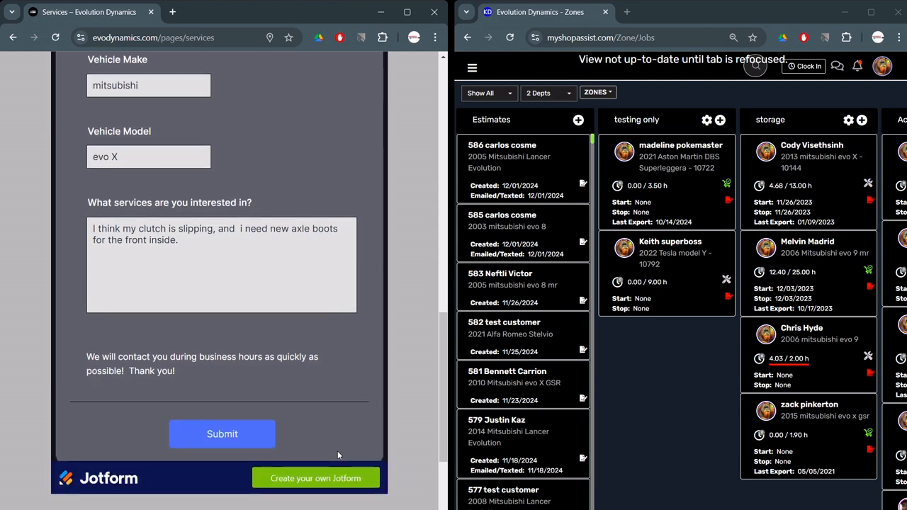
left_click(225, 382)
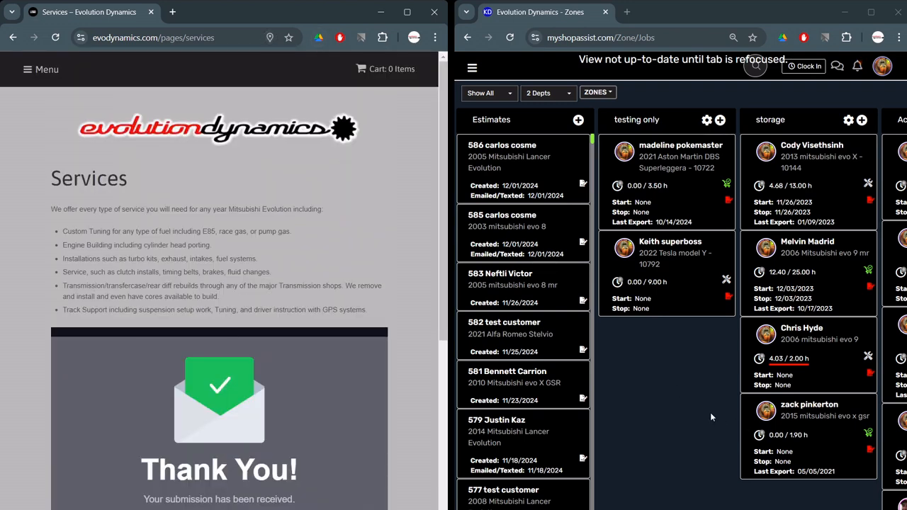
left_click(679, 399)
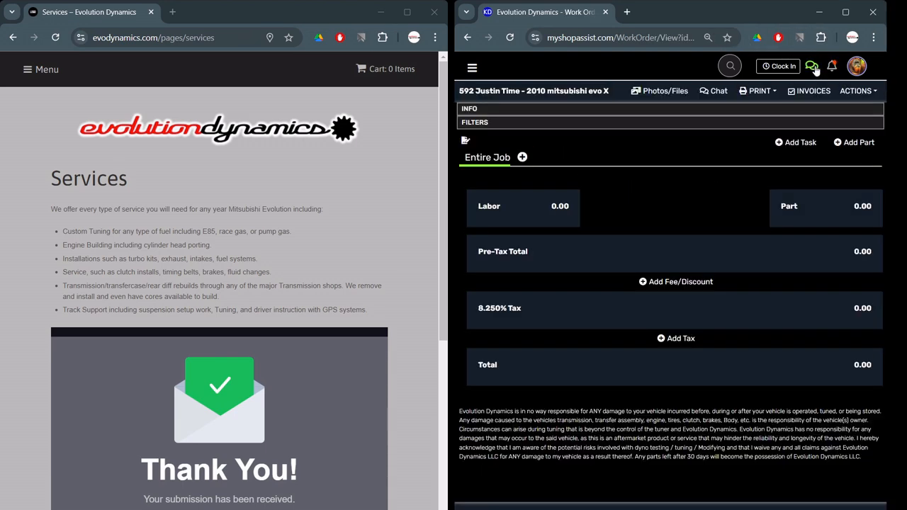
Read the customer's submitted message on the work order, close the chat, and show notifications
left_click(812, 65)
left_click(474, 135)
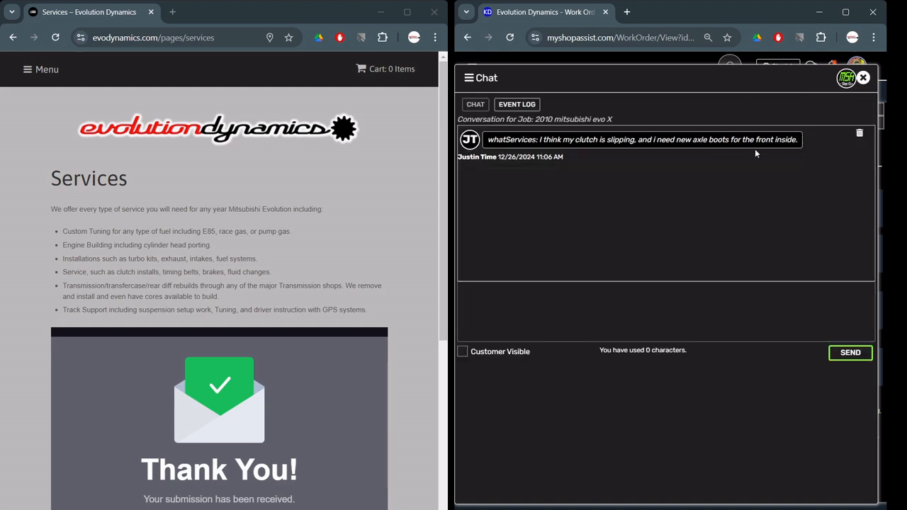
left_click(862, 77)
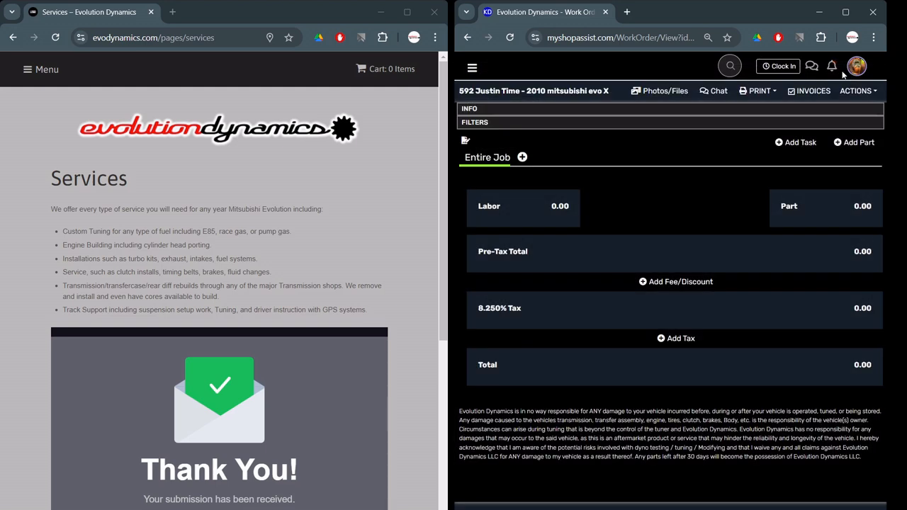
left_click(832, 66)
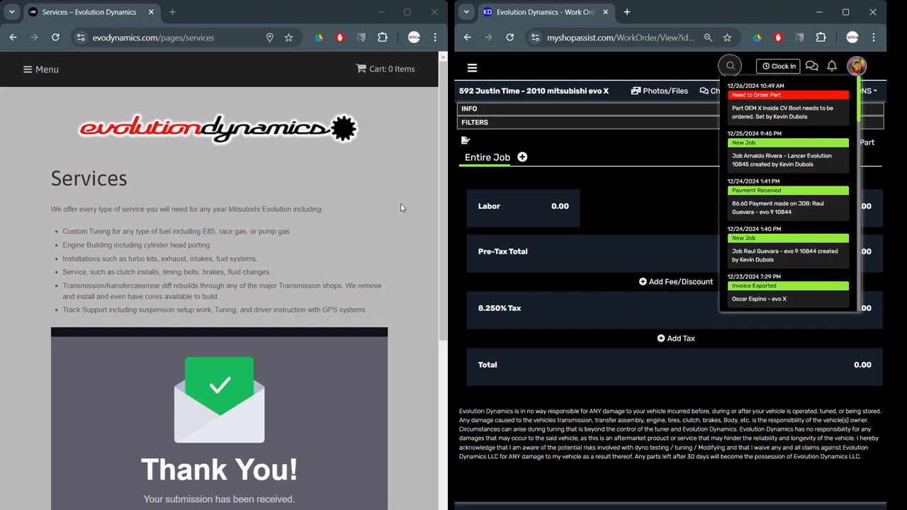
Close the MyShopAssist notifications list
left_click(832, 66)
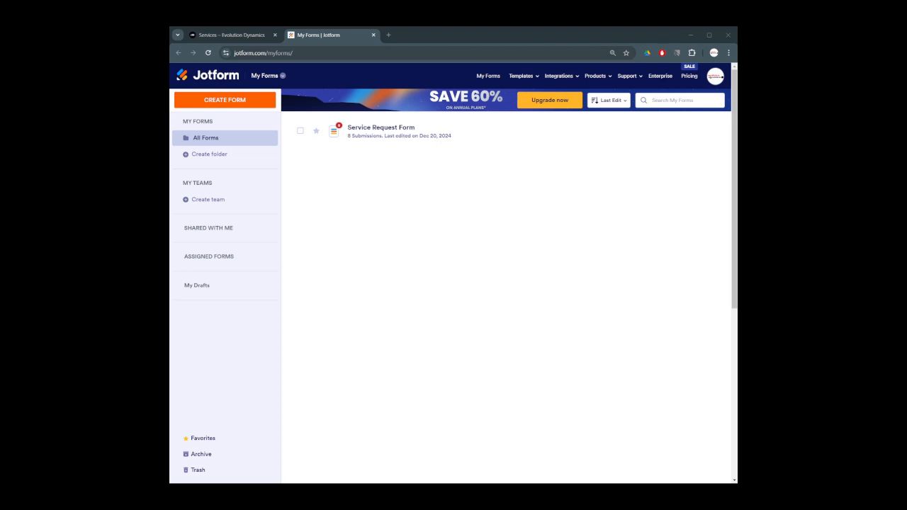
left_click(688, 76)
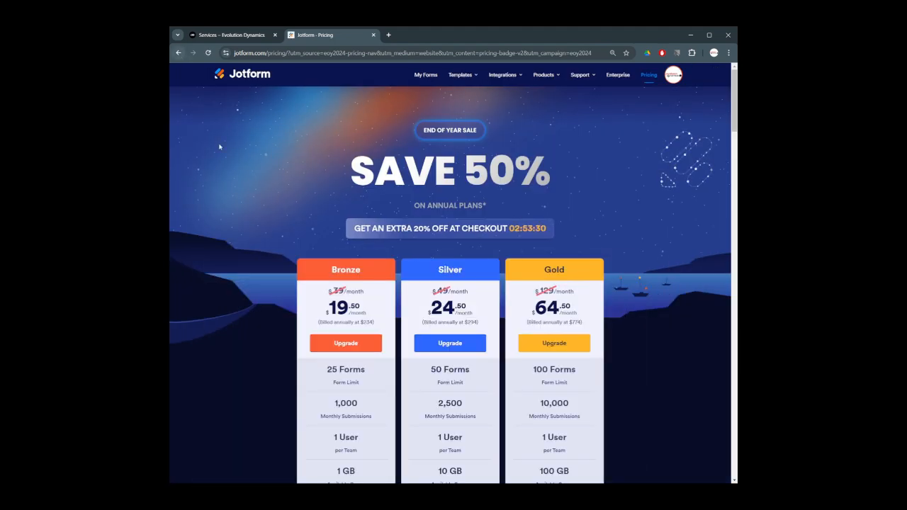
left_click(177, 53)
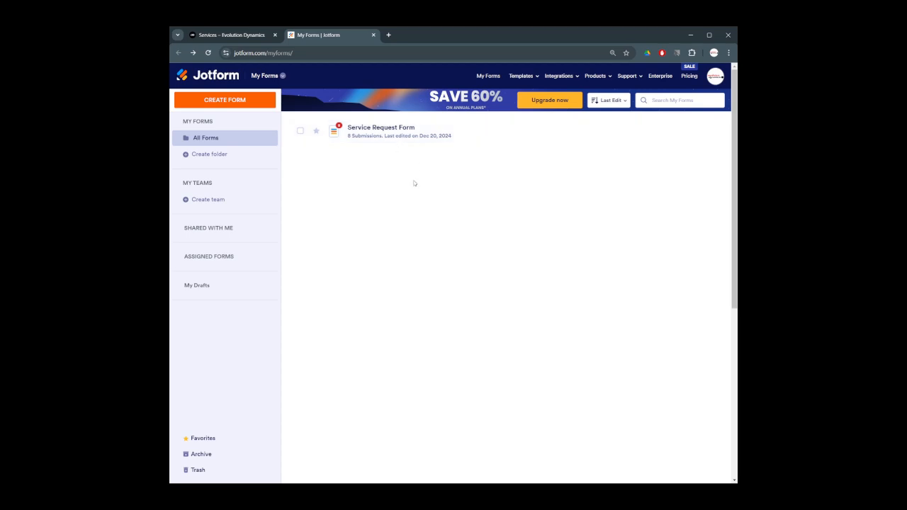
left_click(225, 102)
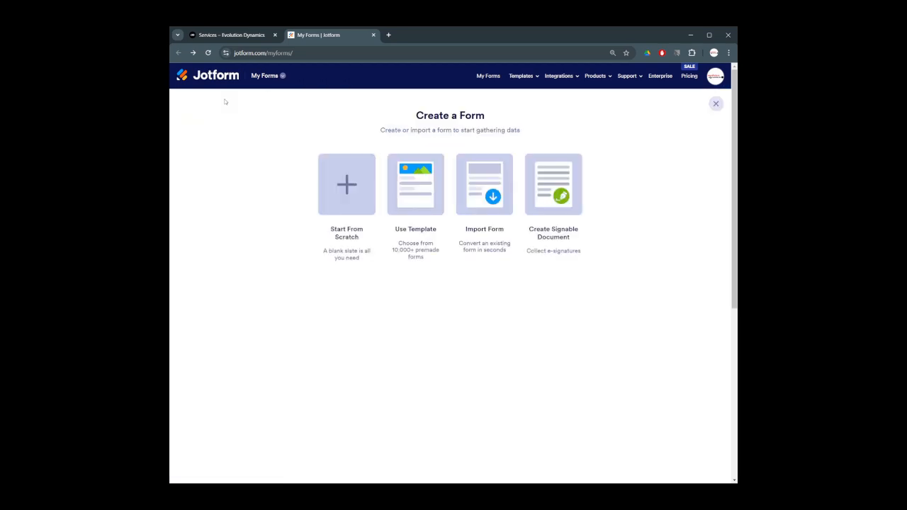
Start a blank Classic Form and save 'Evolution Dynamics' as the organization name
left_click(344, 189)
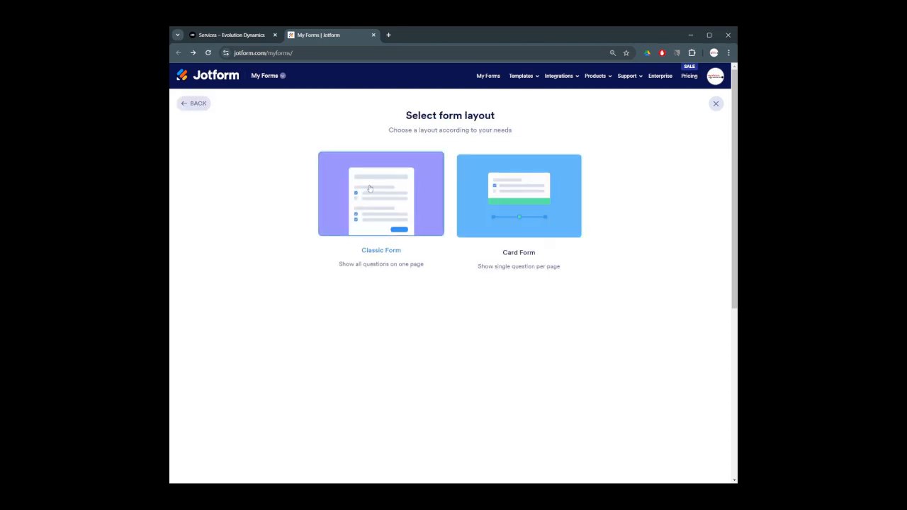
left_click(369, 187)
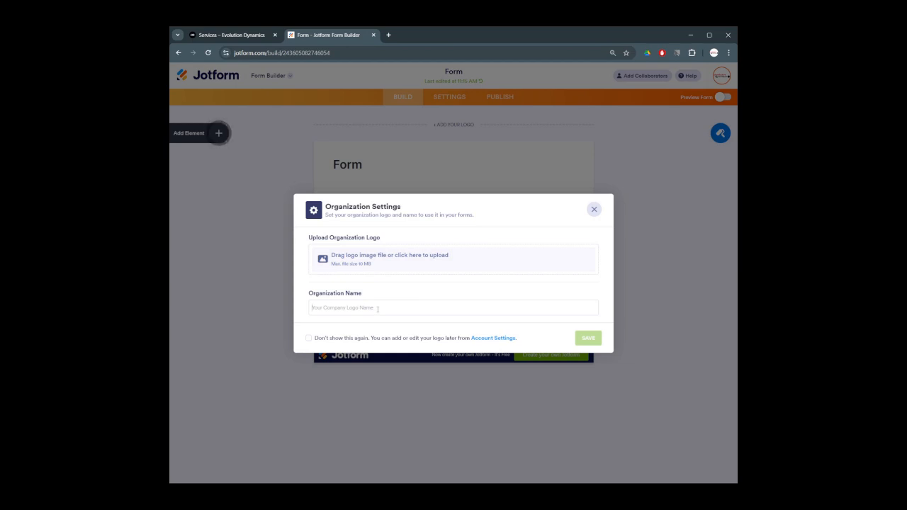
left_click(378, 309)
type("Evolution Dy")
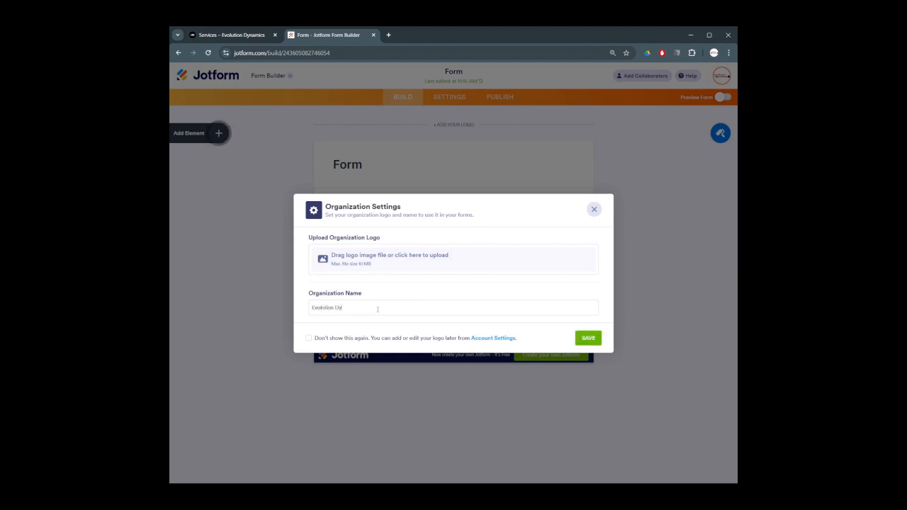
type("namics")
left_click(587, 339)
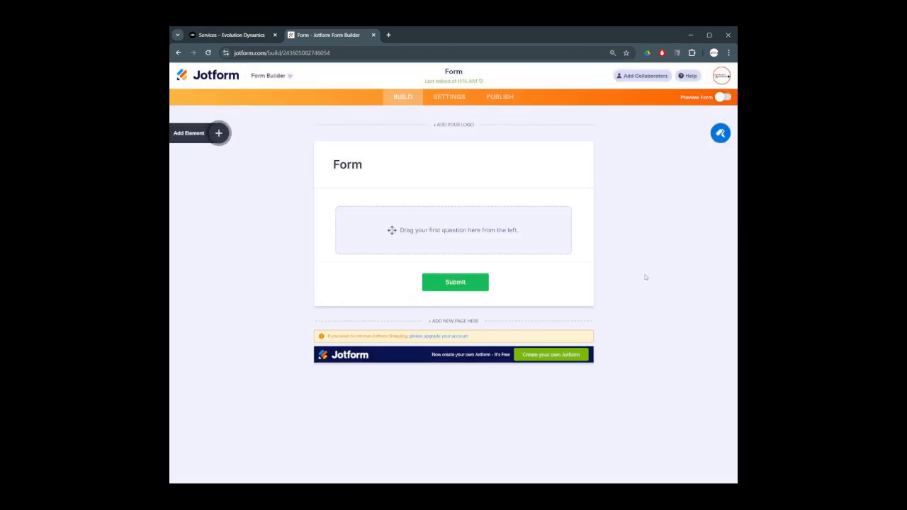
Drag Full Name, Phone, Email and Address elements onto the form in that order
left_click(217, 134)
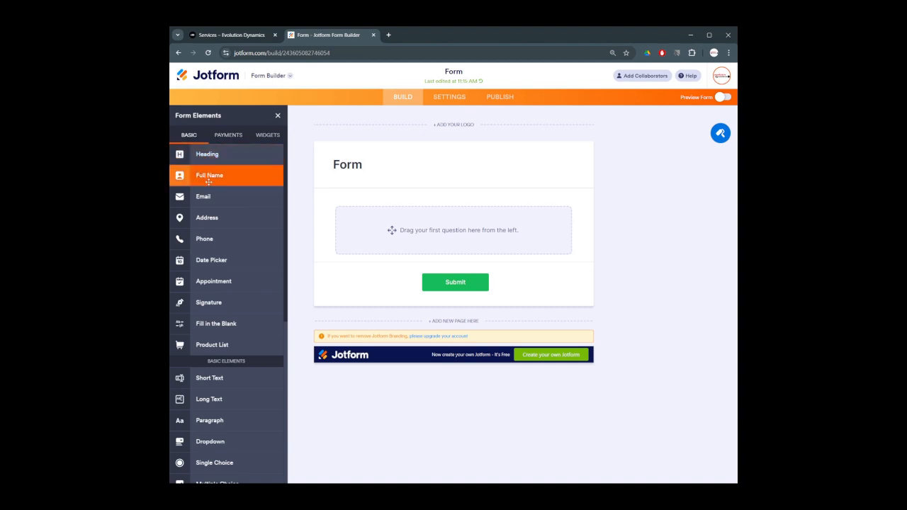
left_click_drag(210, 175, 394, 230)
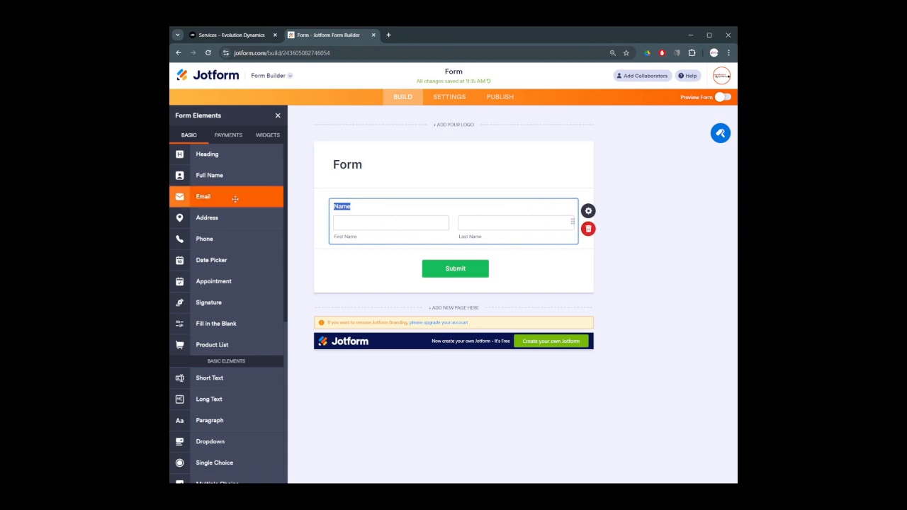
left_click_drag(203, 241, 354, 265)
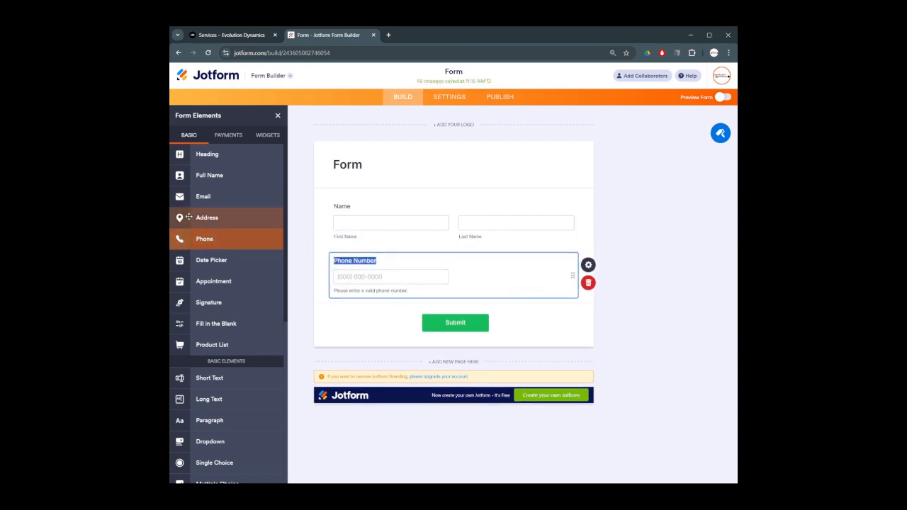
left_click_drag(181, 193, 362, 305)
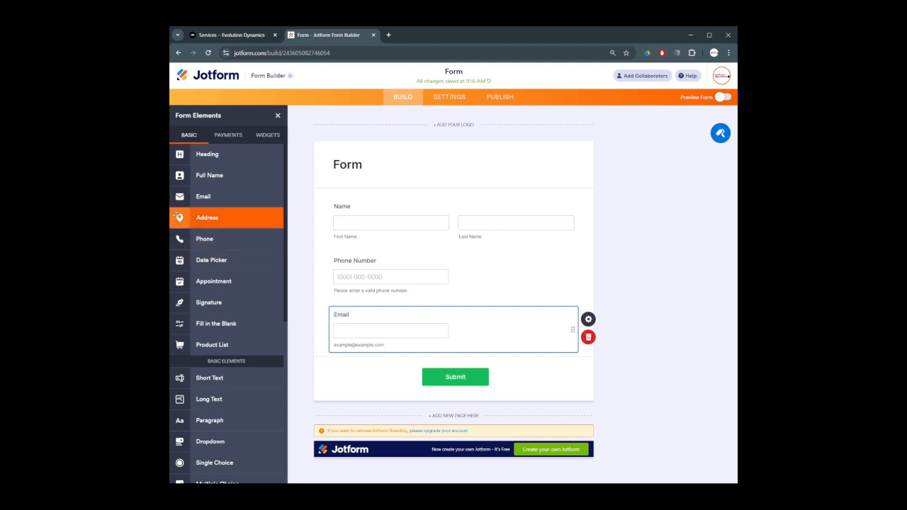
left_click_drag(179, 217, 351, 371)
scroll(396, 307, "up", 2)
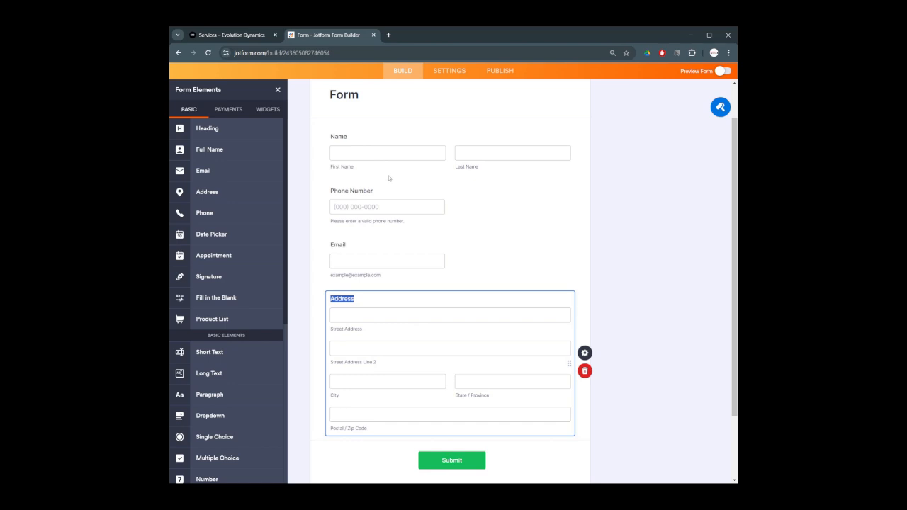
left_click(359, 142)
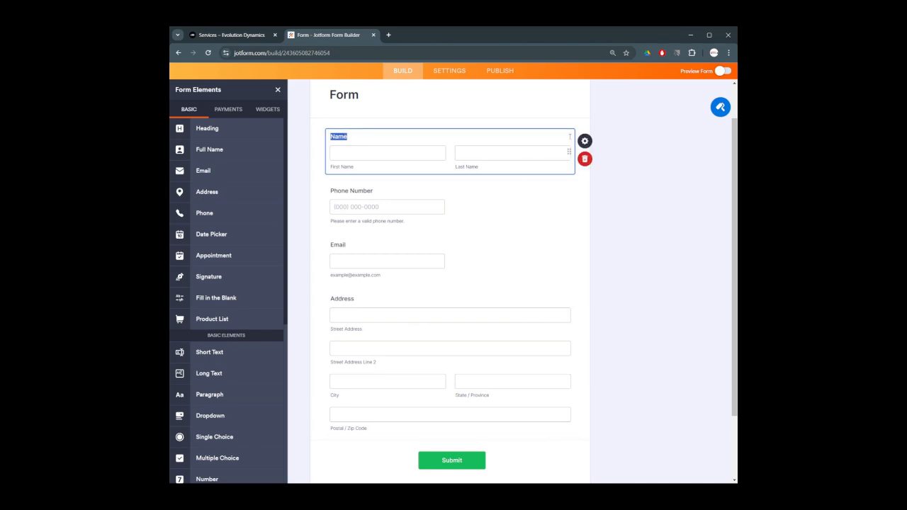
left_click(584, 141)
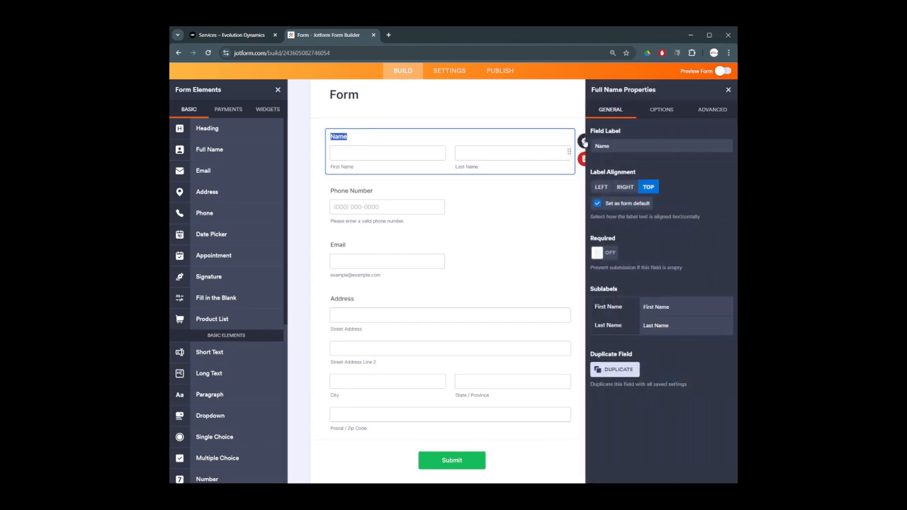
left_click(712, 110)
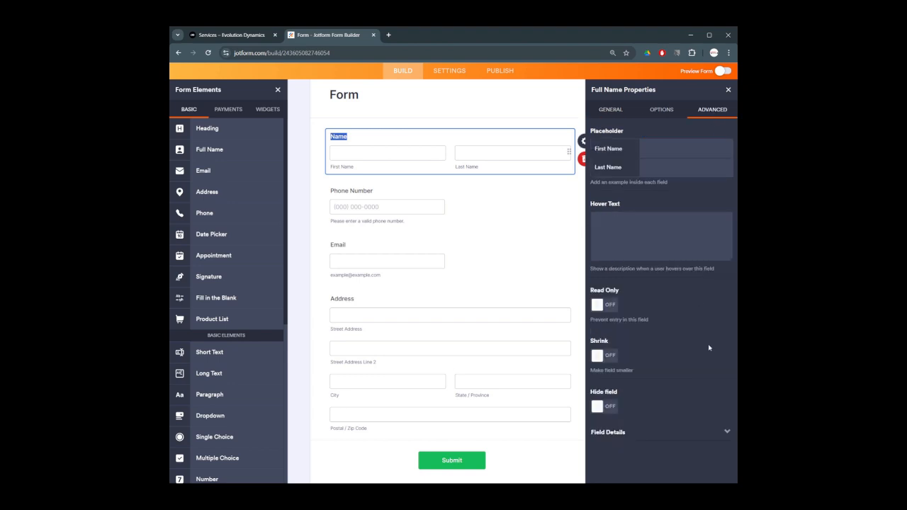
left_click(668, 433)
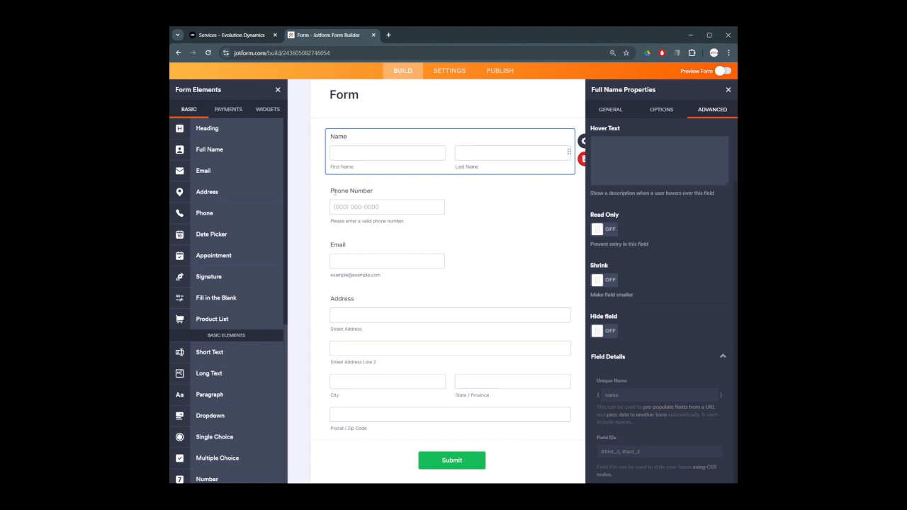
left_click(355, 190)
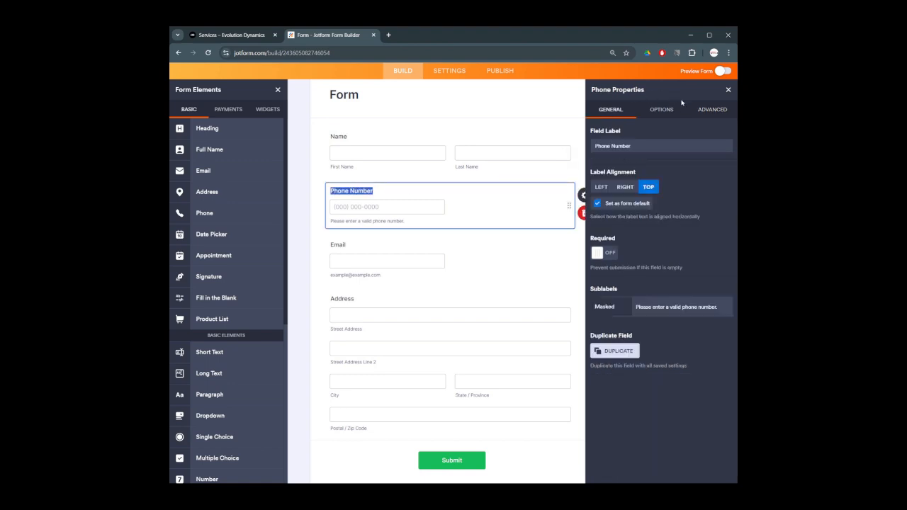
left_click(711, 109)
left_click(622, 414)
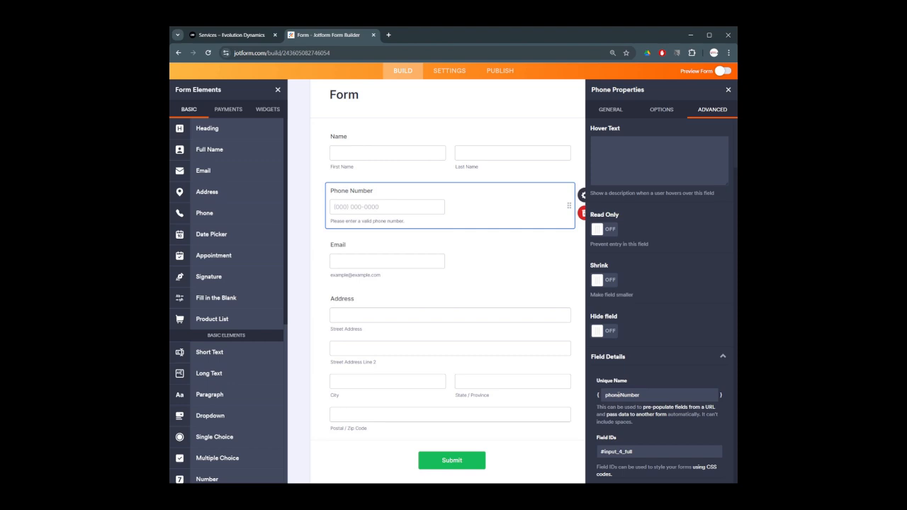
left_click(342, 258)
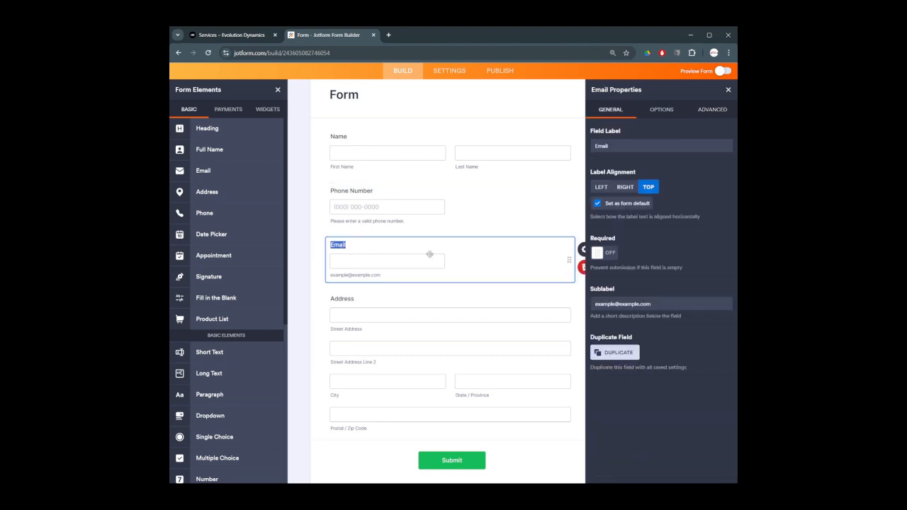
left_click(712, 109)
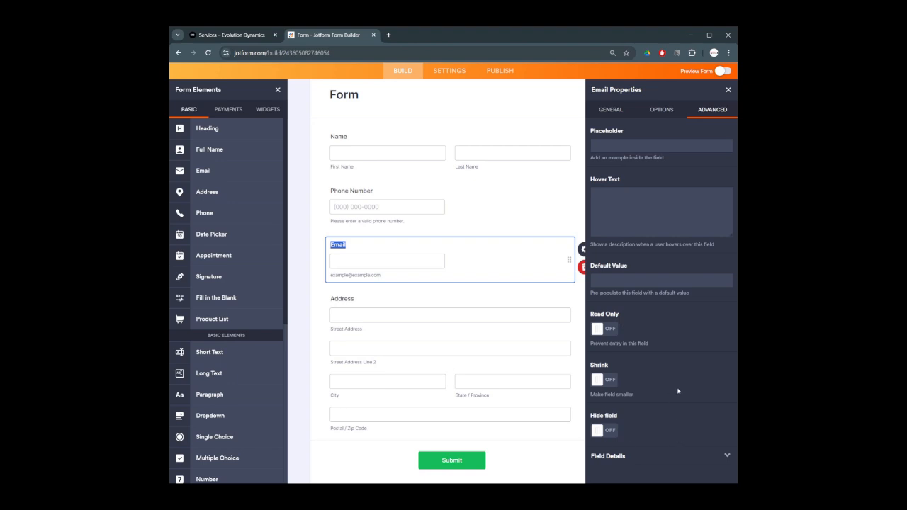
left_click(660, 467)
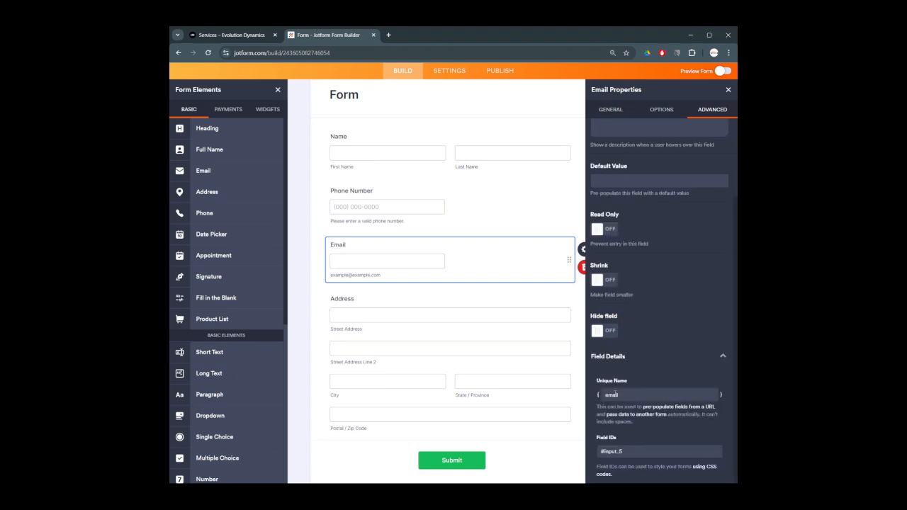
left_click(343, 299)
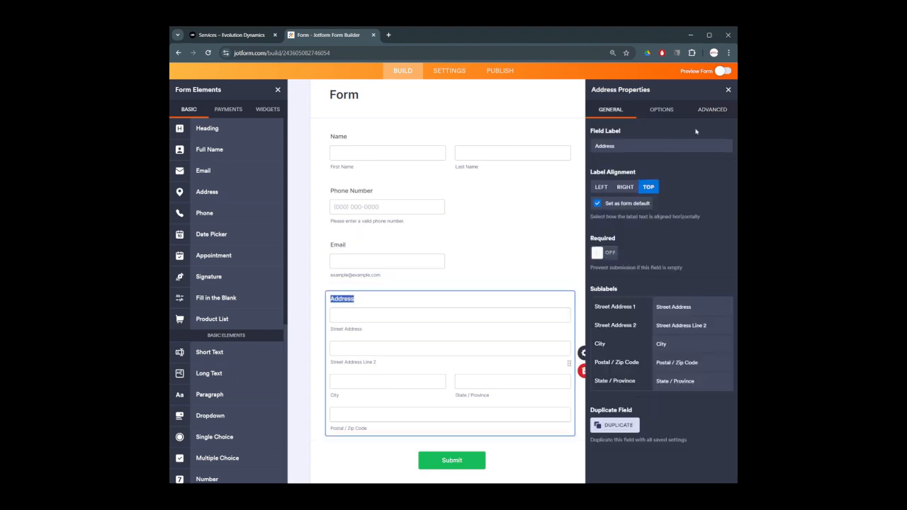
left_click(712, 109)
scroll(616, 439, "down", 2)
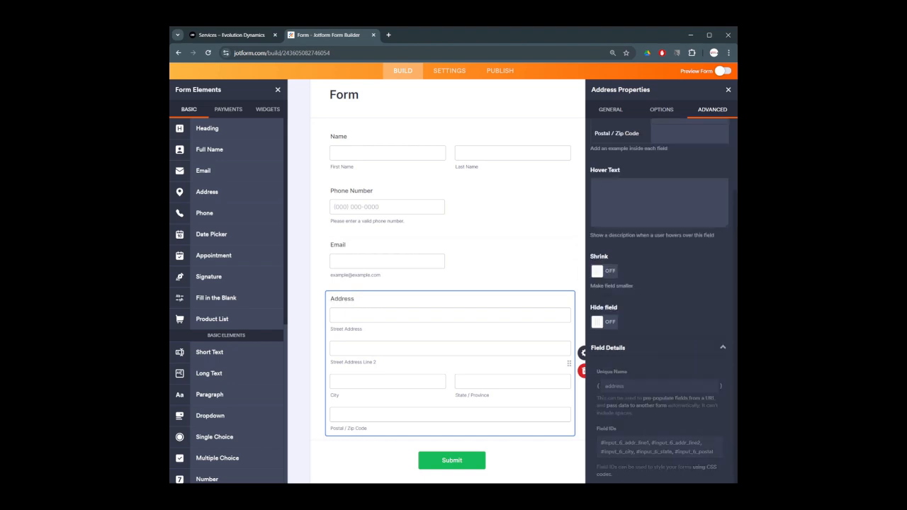
left_click(727, 89)
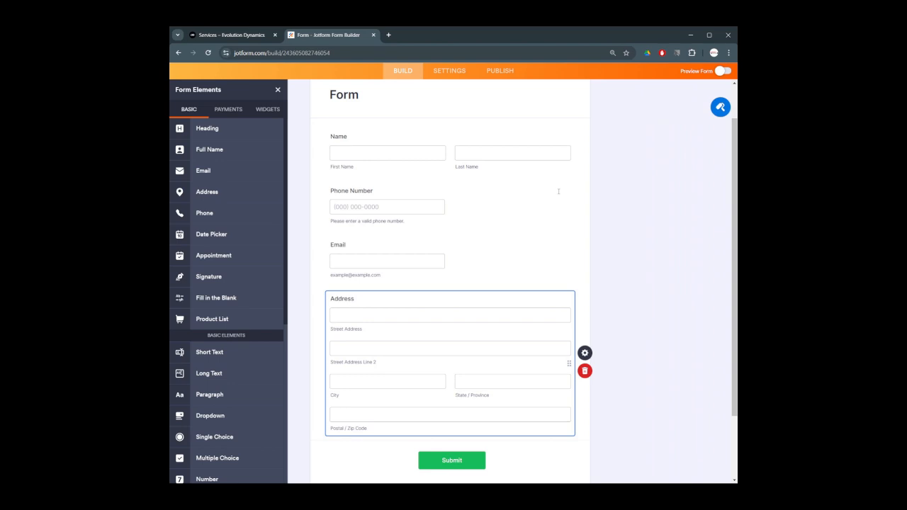
Add short text questions labelled Vehicle Year, Vehicle Make and Vehicle Model below Address
scroll(544, 218, "down", 2)
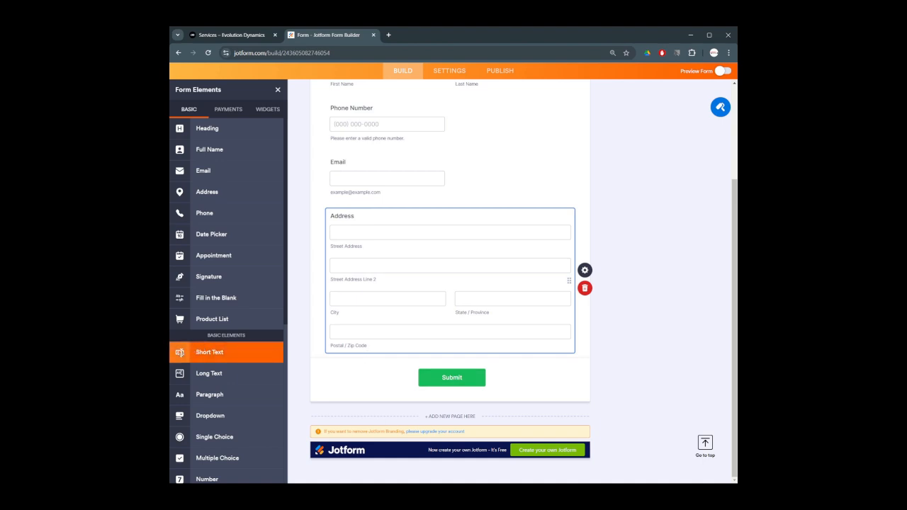
left_click_drag(180, 352, 390, 372)
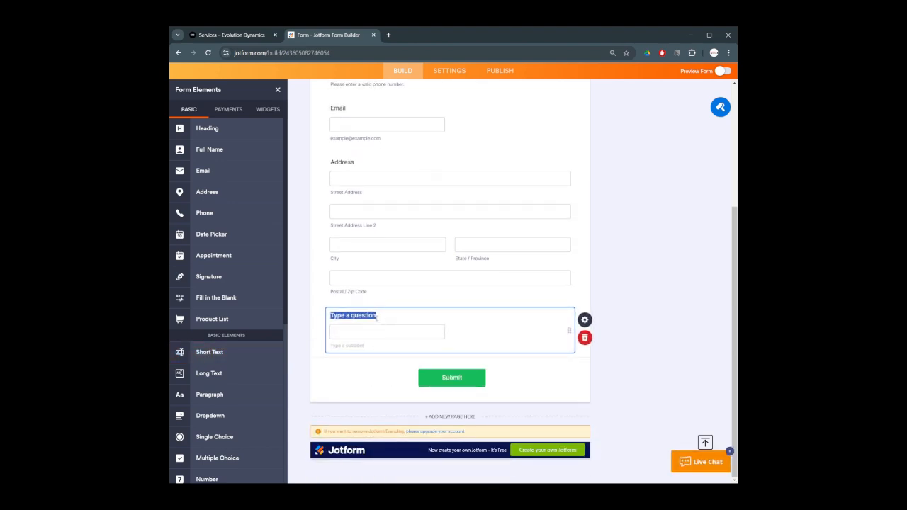
type("Vehicle Year")
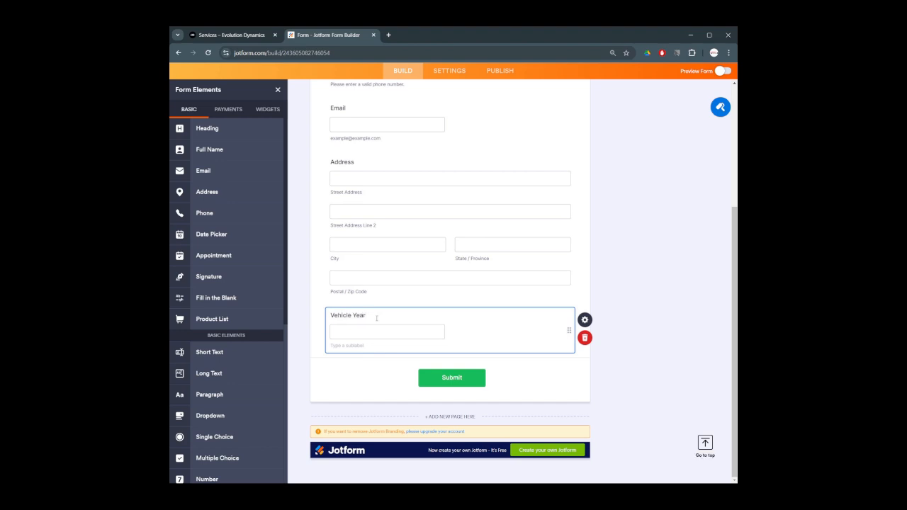
left_click_drag(209, 352, 371, 370)
type("VEhicle")
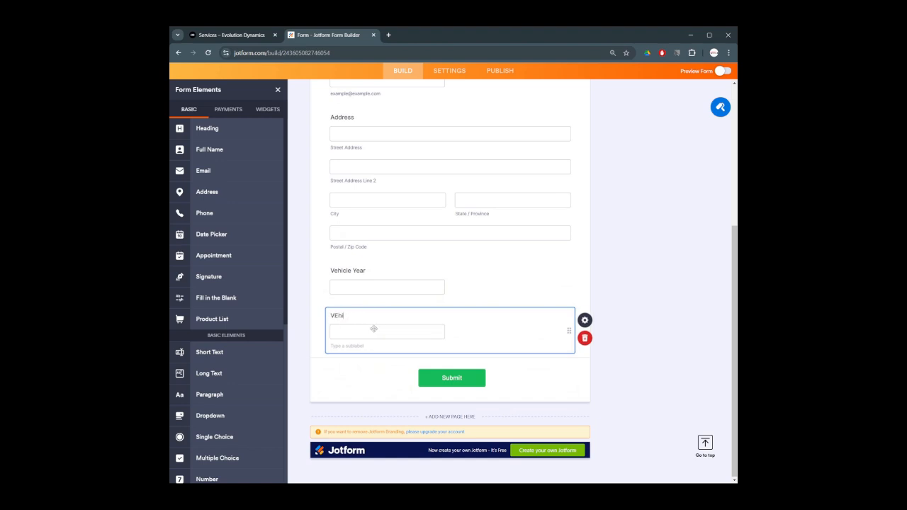
key("BackSpace")
key("BackSpace")
key("BackSpace")
type("ehicle Make")
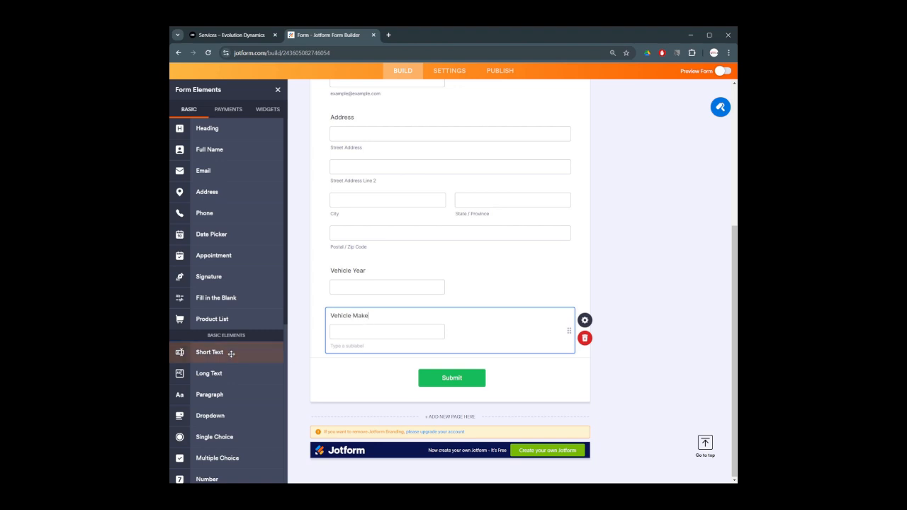
left_click_drag(223, 352, 387, 348)
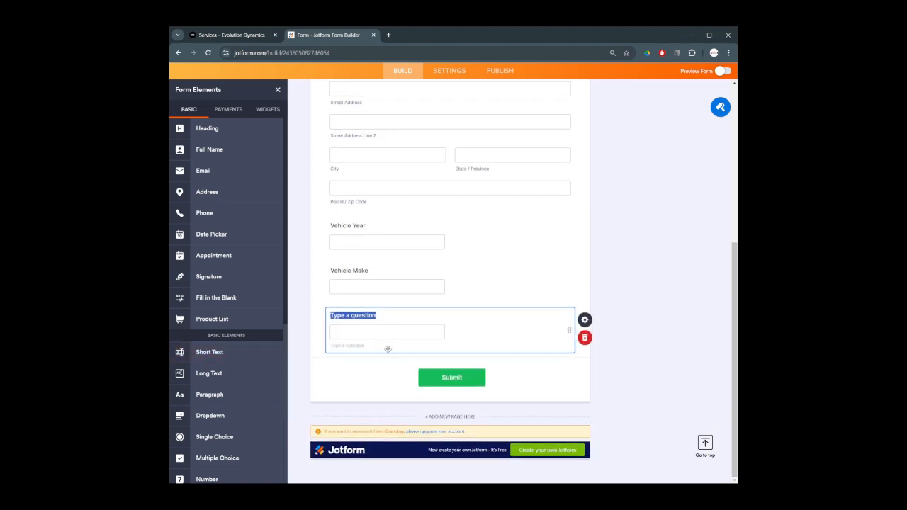
type("Vehicle Model")
left_click(386, 219)
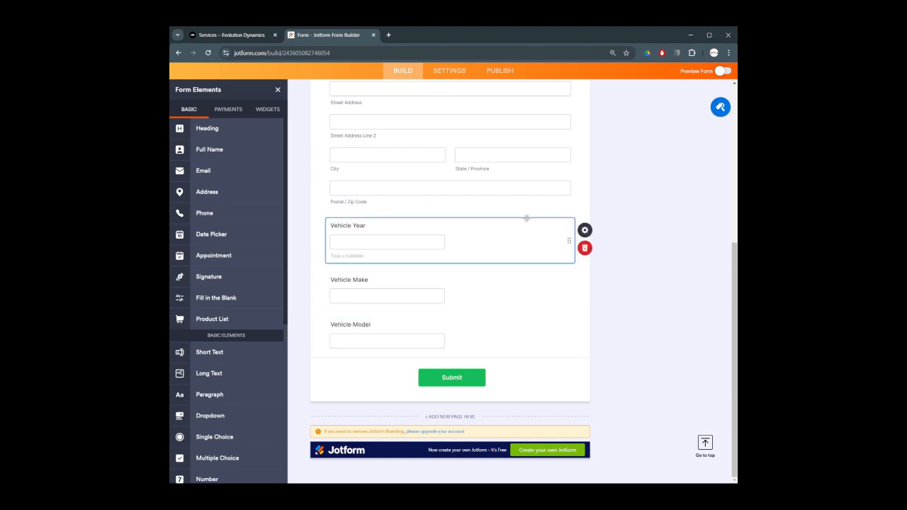
left_click(591, 230)
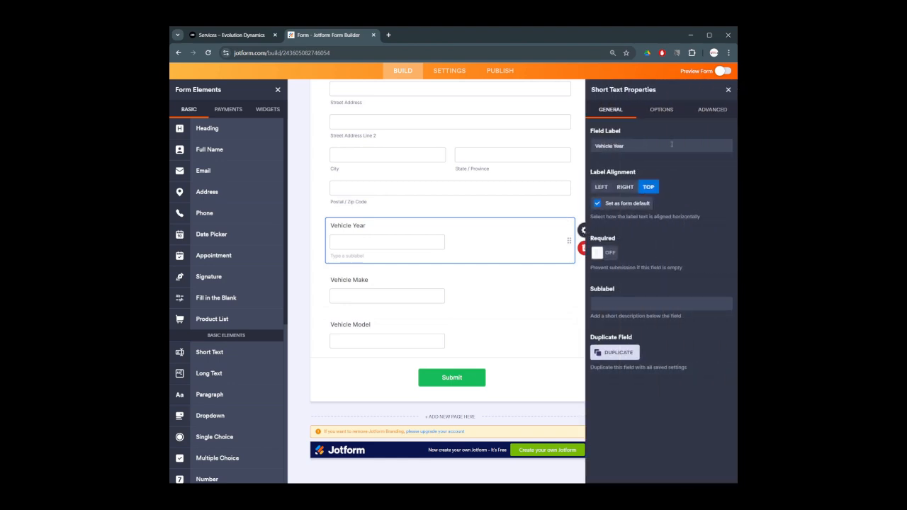
left_click(715, 113)
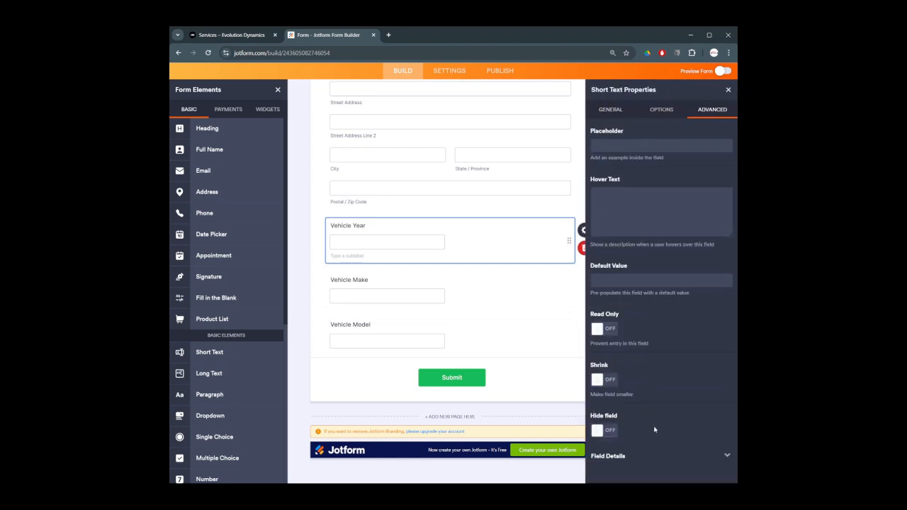
left_click(652, 456)
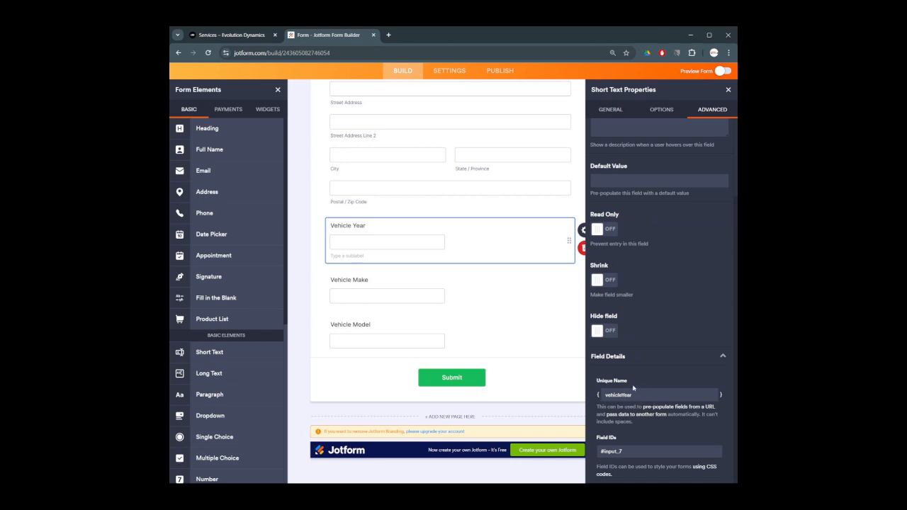
left_click(381, 282)
left_click(364, 278)
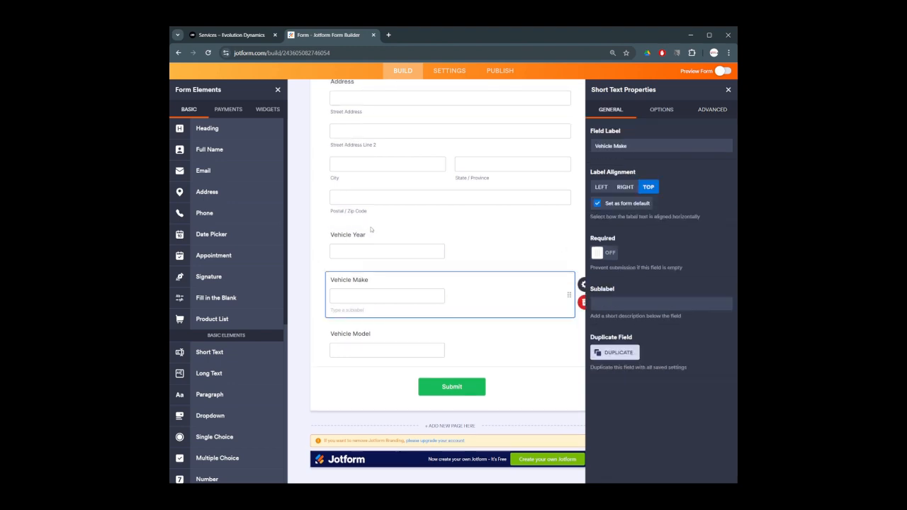
left_click(706, 110)
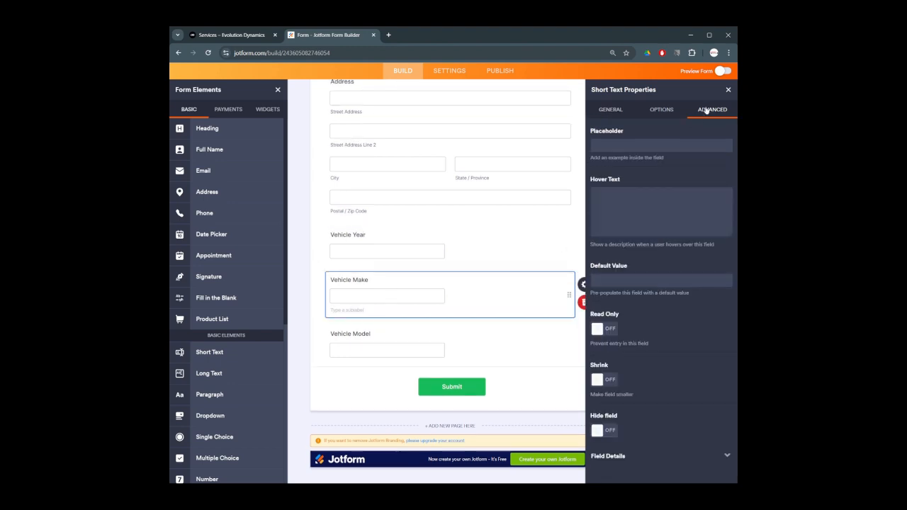
left_click(666, 456)
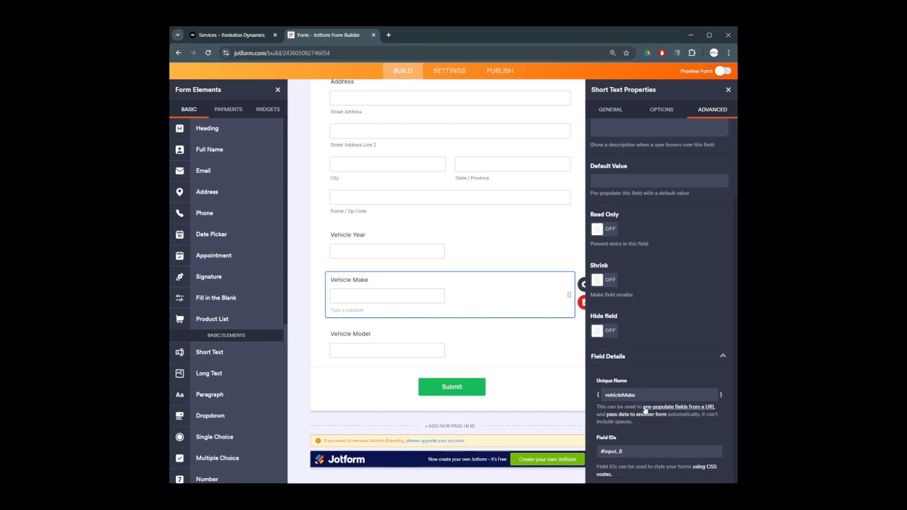
left_click(365, 336)
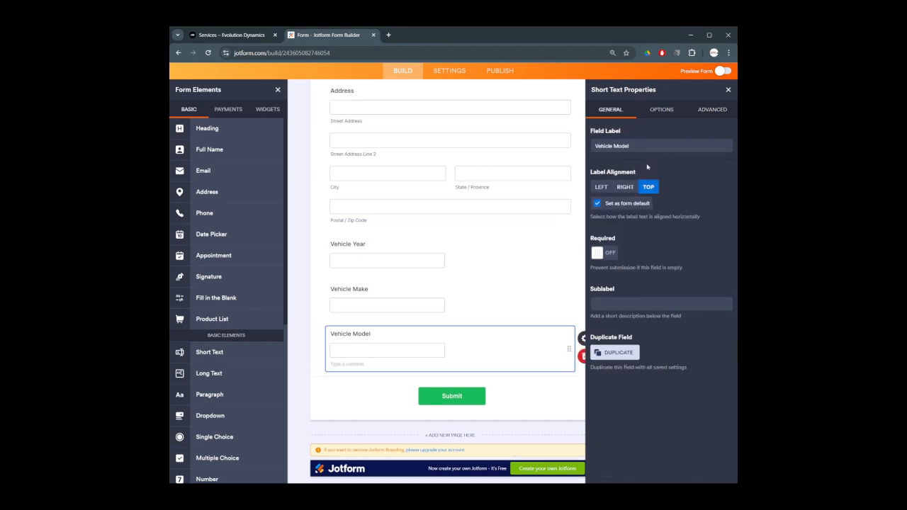
left_click(712, 110)
left_click(619, 457)
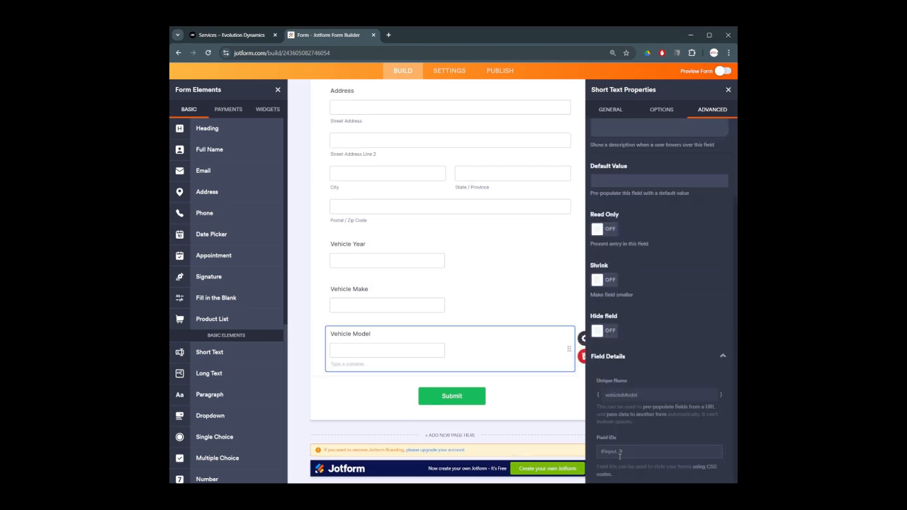
left_click(364, 401)
left_click(728, 89)
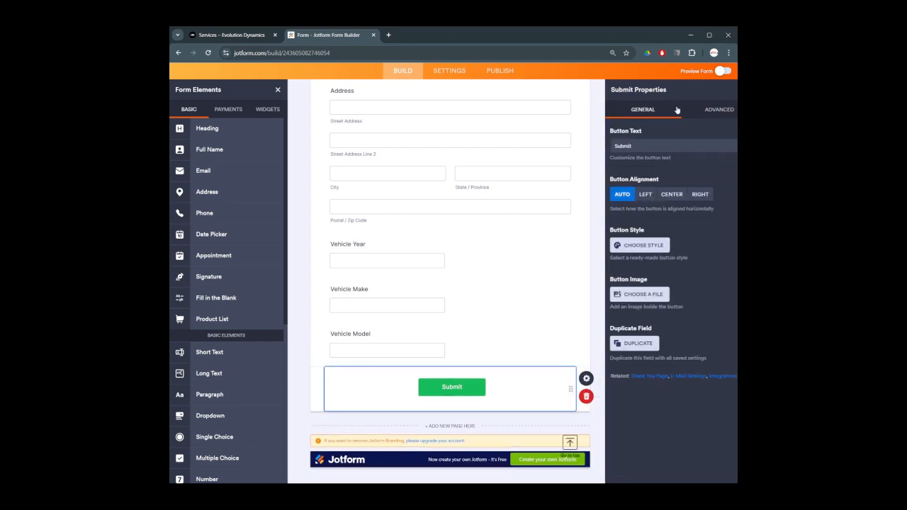
scroll(480, 214, "up", 2)
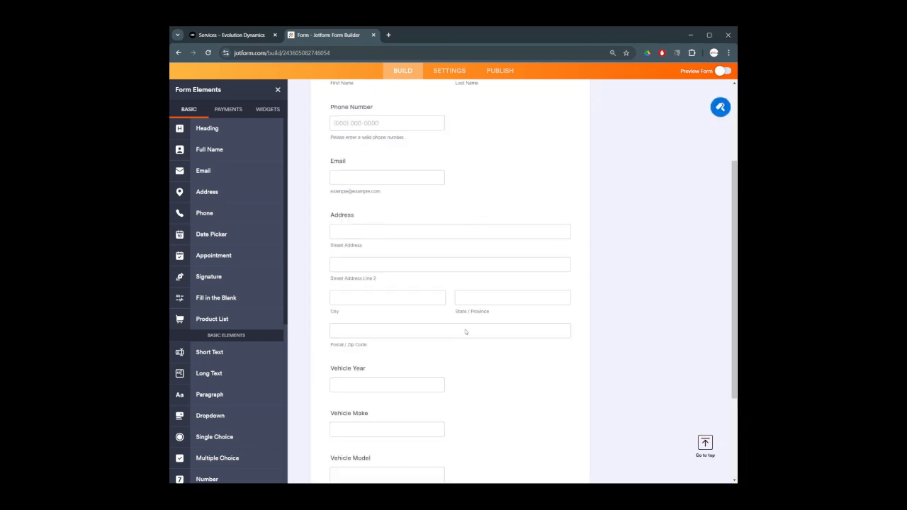
Add a Long Text question labelled 'What did you need done' below Vehicle Model
scroll(465, 331, "down", 2)
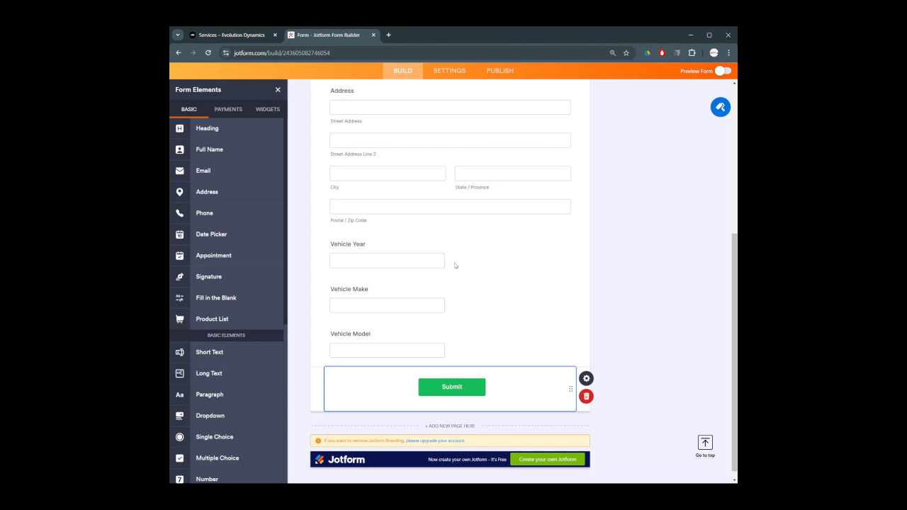
left_click_drag(210, 372, 386, 380)
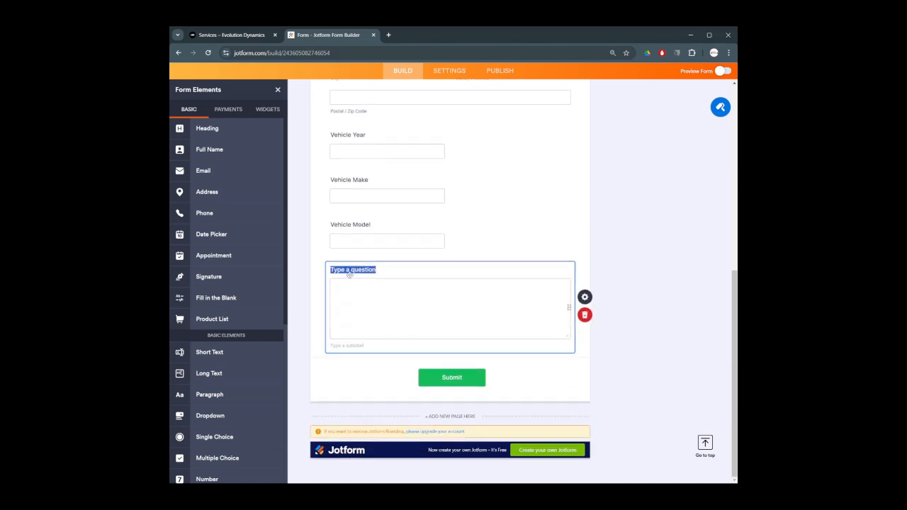
type("What did you need done?")
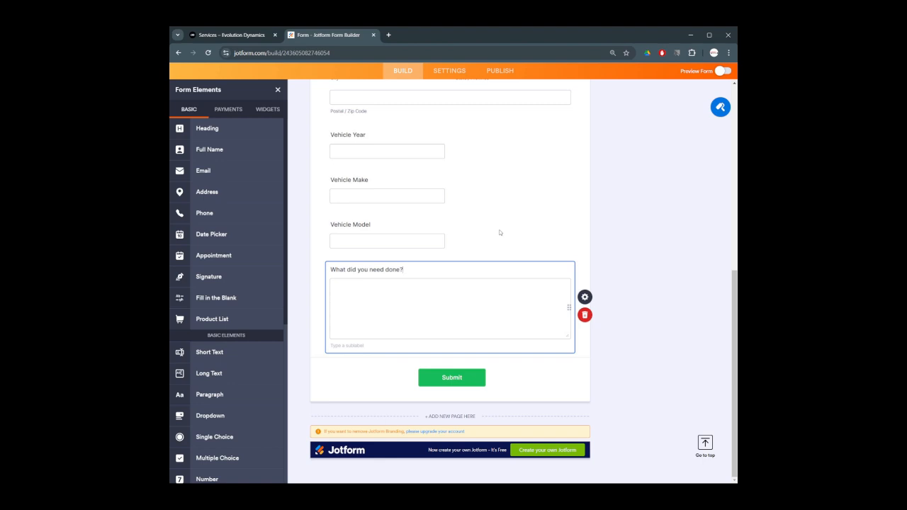
left_click(629, 245)
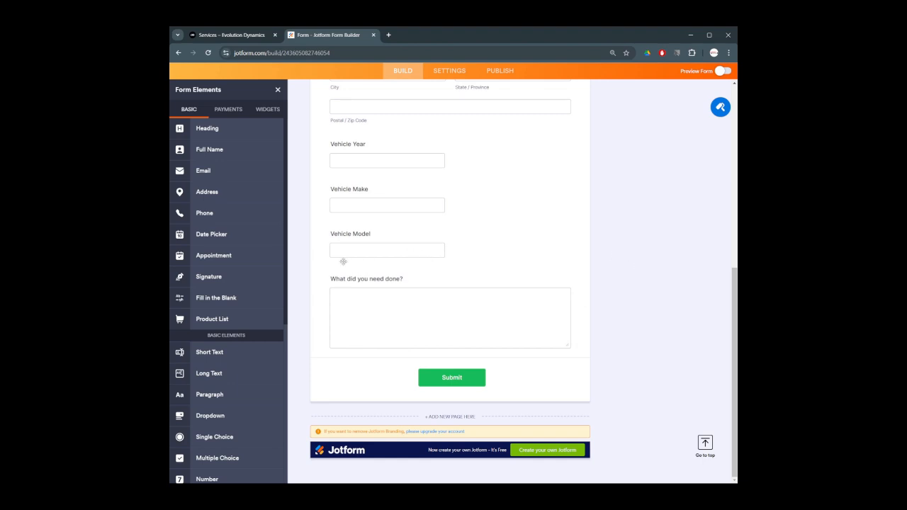
Add a 'Date Needed' date picker and check its unique name under Advanced properties
left_click_drag(177, 234, 352, 359)
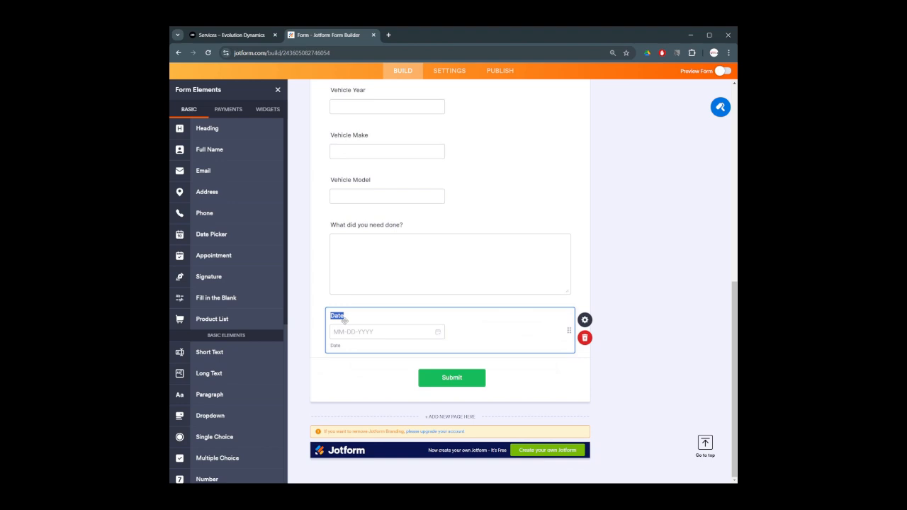
type("Date Needed")
left_click(584, 320)
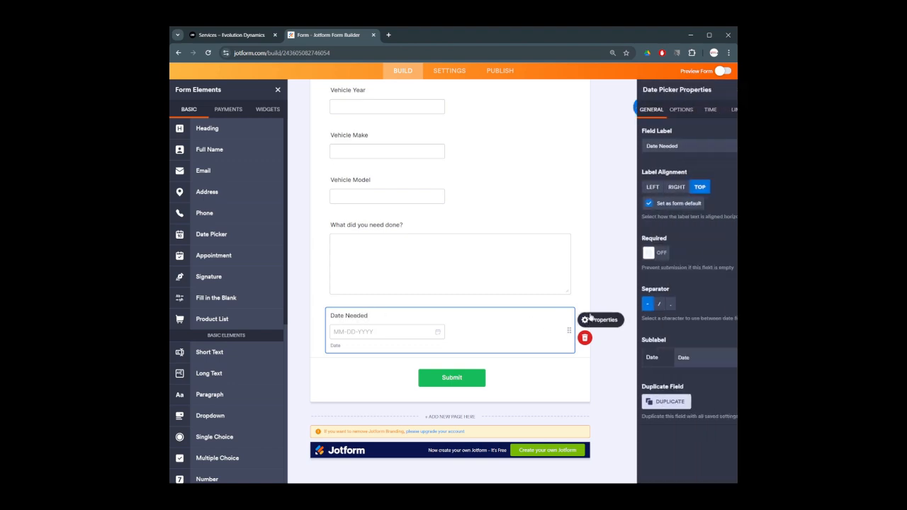
left_click(709, 110)
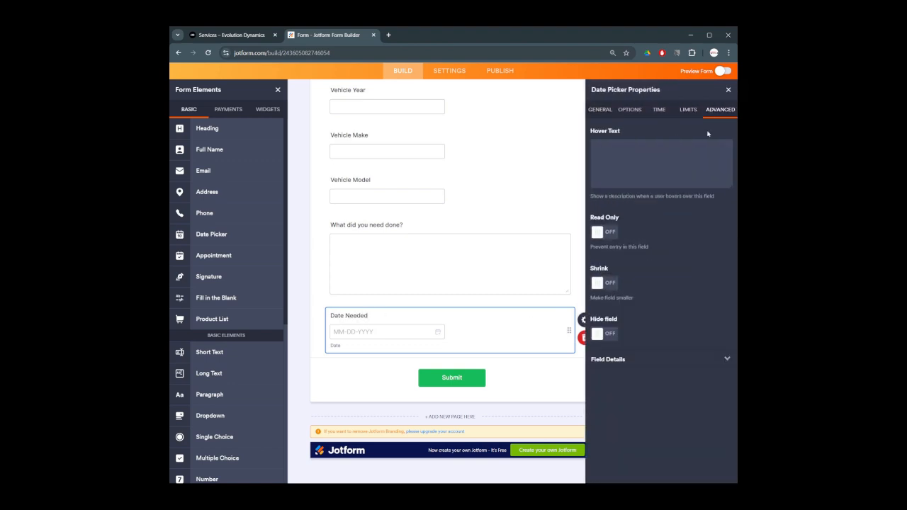
left_click(641, 362)
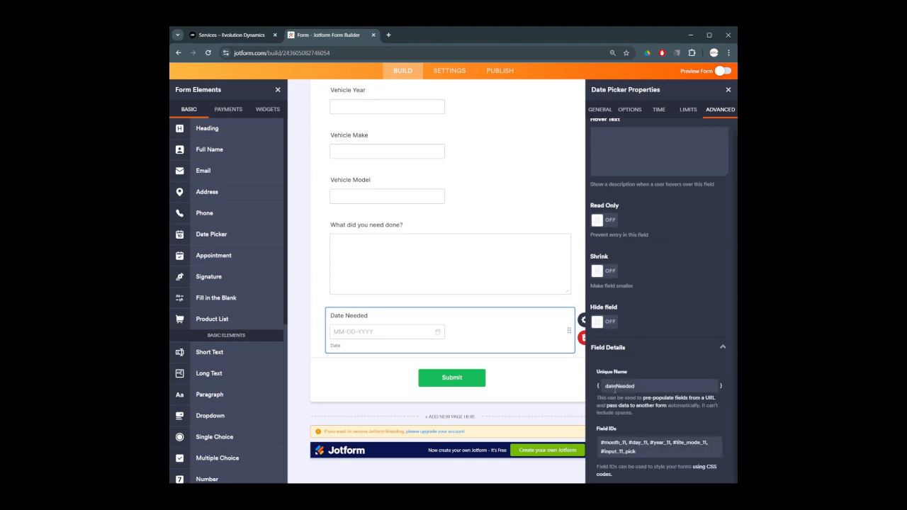
left_click(727, 89)
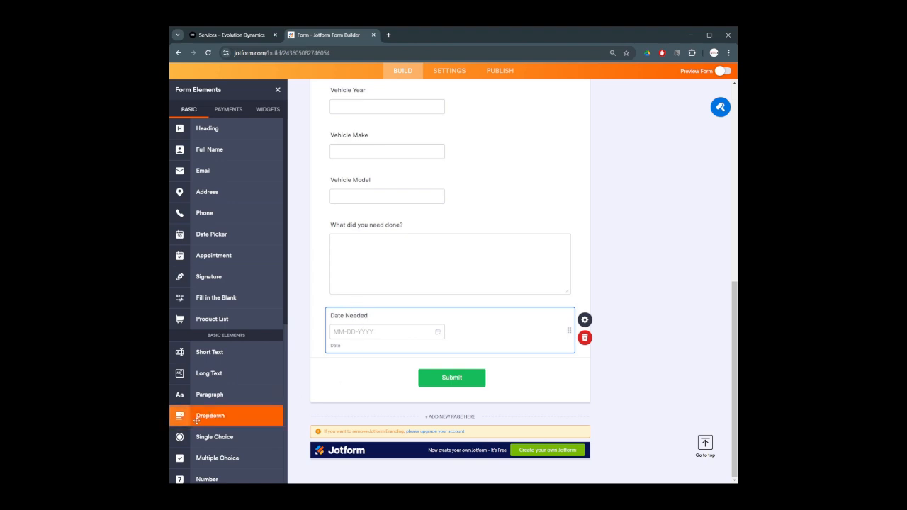
Add a 'What work did you need done?' dropdown with REbuild Shocks, dyno shocks, repair shock options
left_click_drag(196, 420, 350, 376)
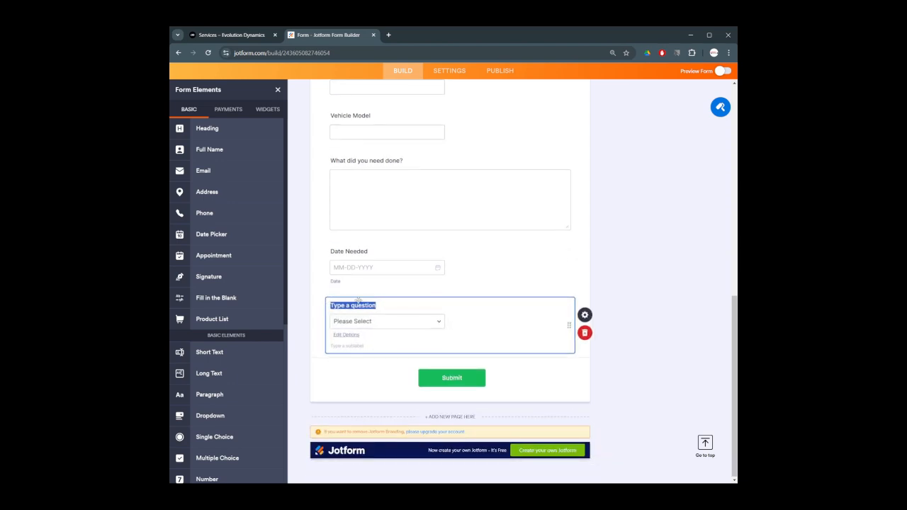
type("What work did you need done?")
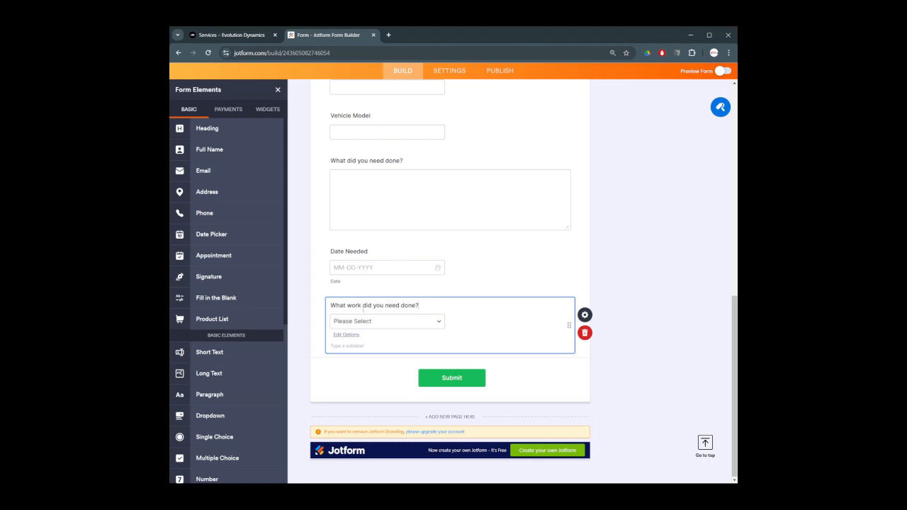
left_click(346, 335)
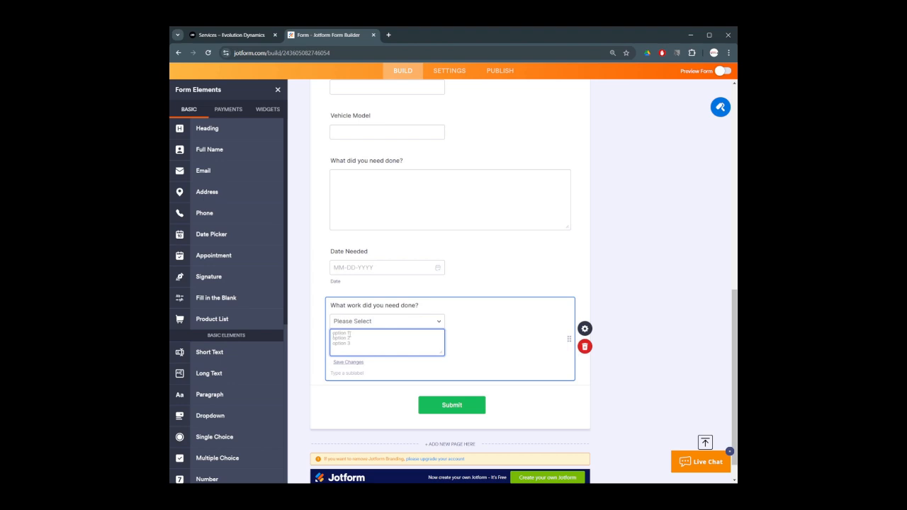
type("REcu")
type("ild Shocks")
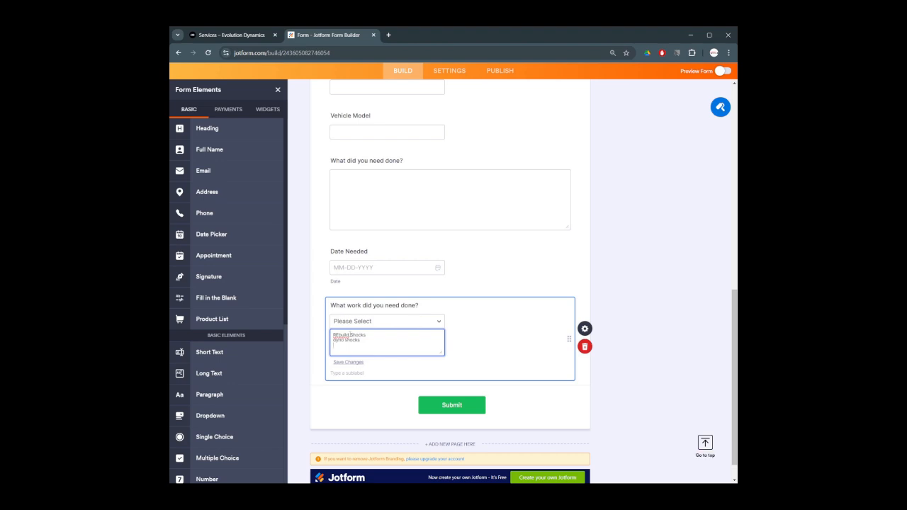
type("pair shock")
left_click(345, 363)
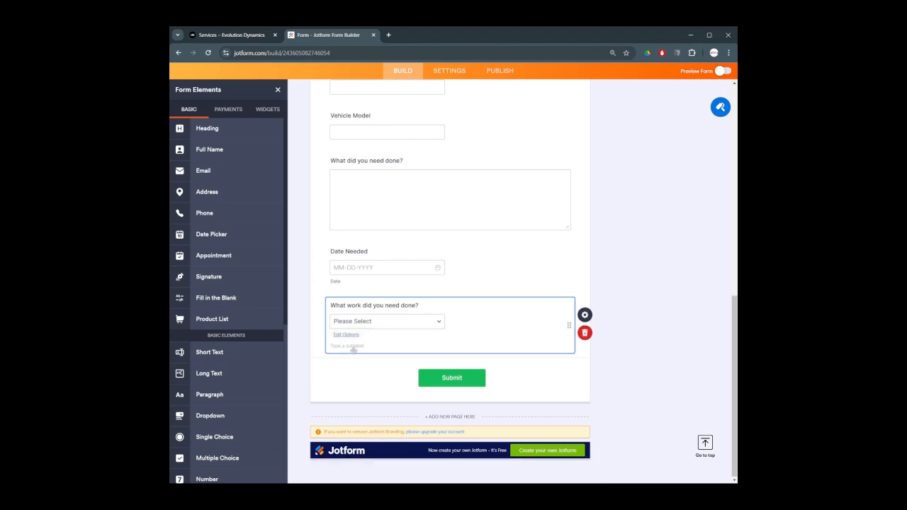
left_click(355, 335)
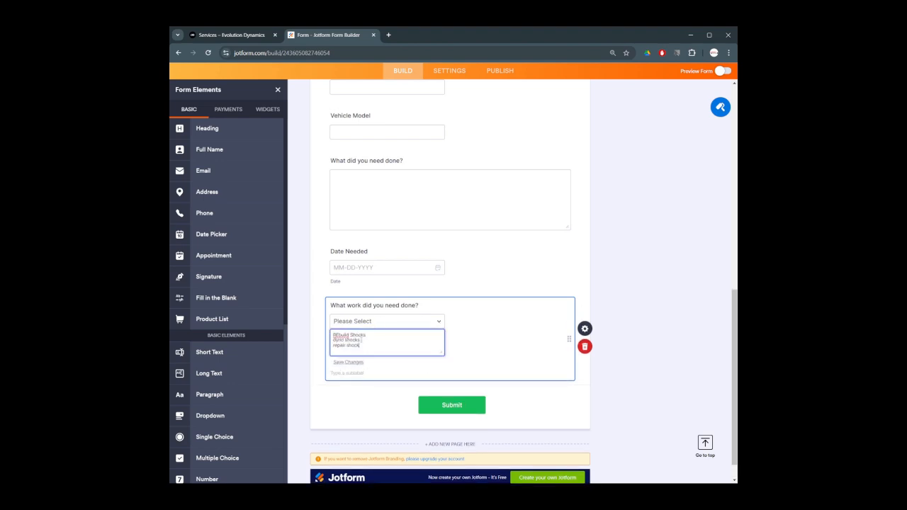
left_click(474, 310)
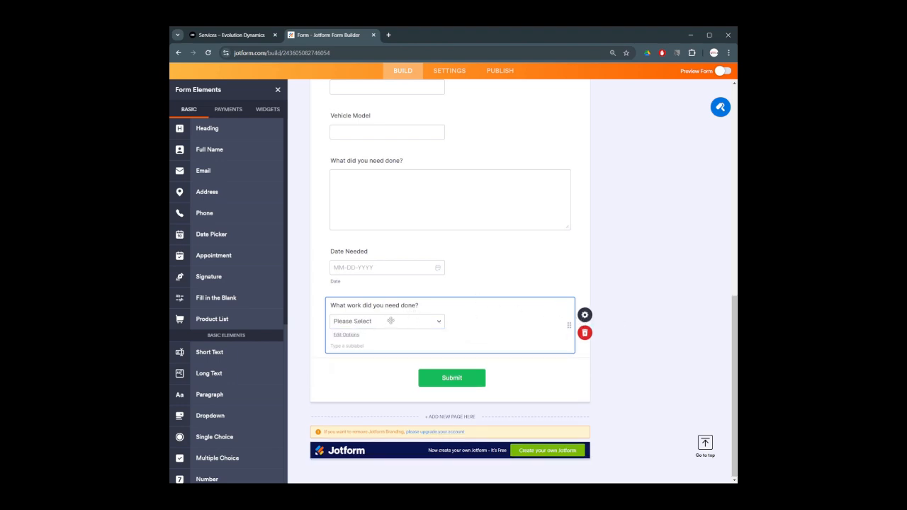
left_click(346, 334)
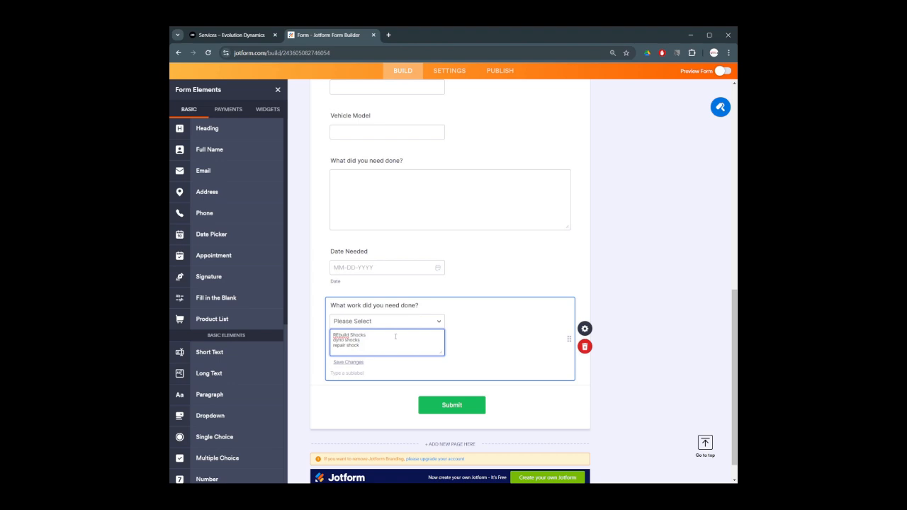
left_click(586, 333)
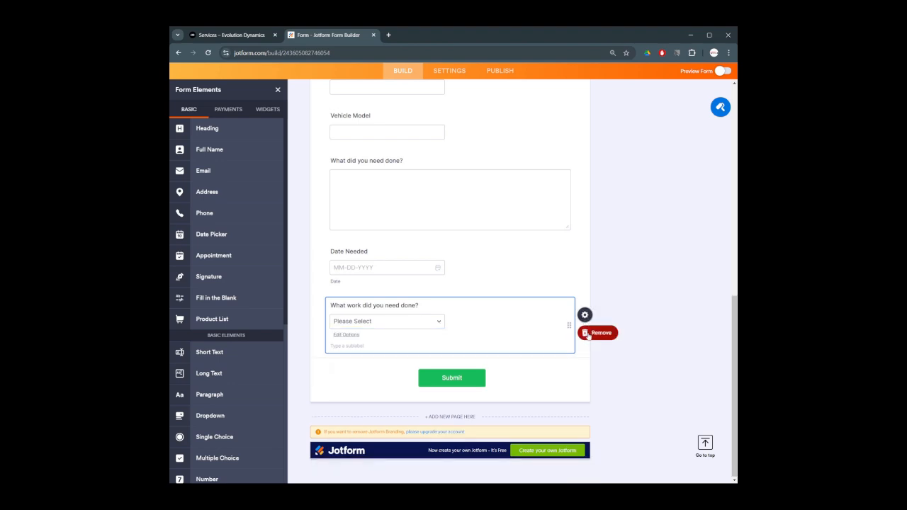
left_click(582, 315)
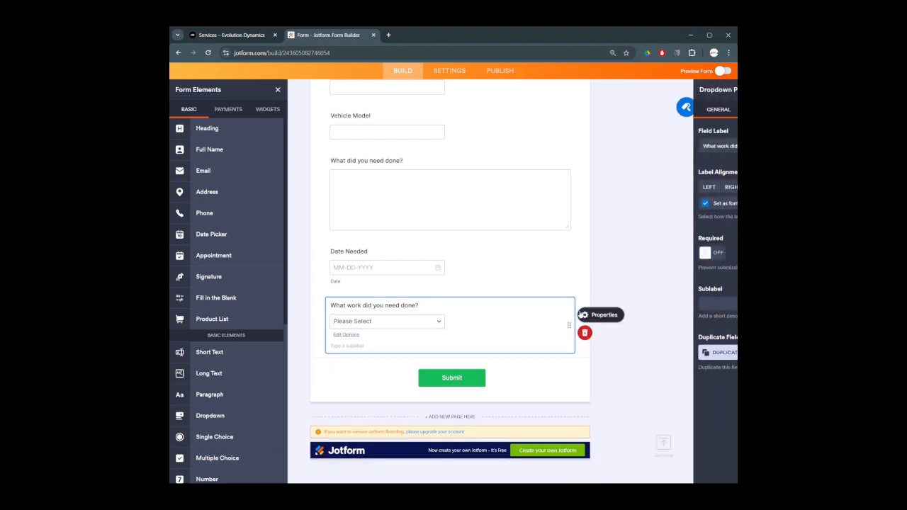
left_click(712, 110)
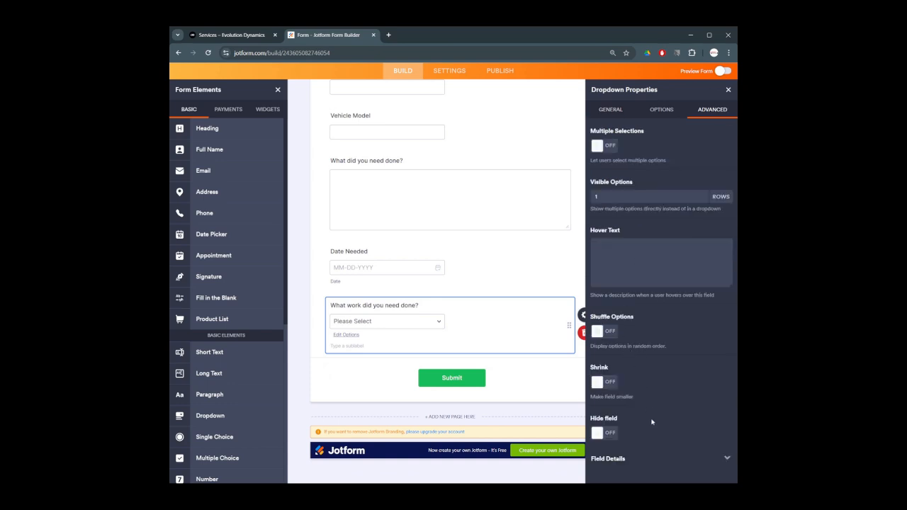
left_click(665, 461)
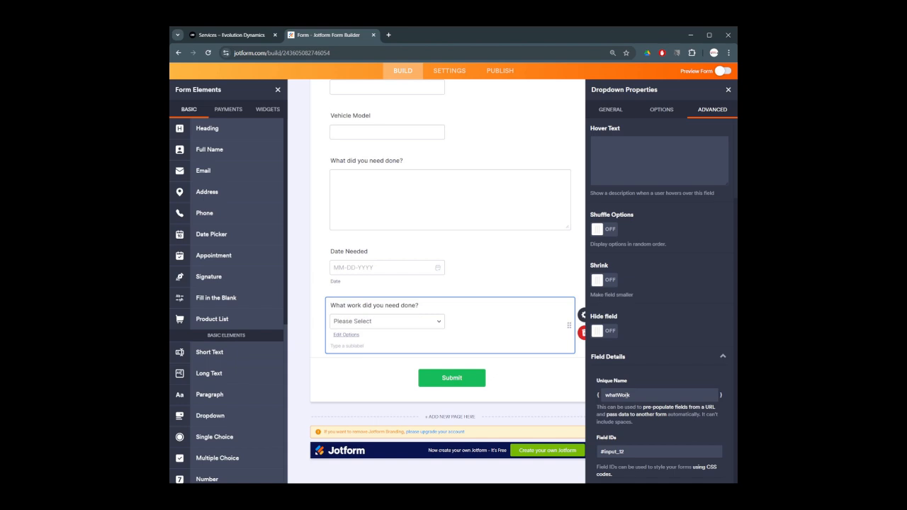
left_click(553, 114)
left_click(728, 89)
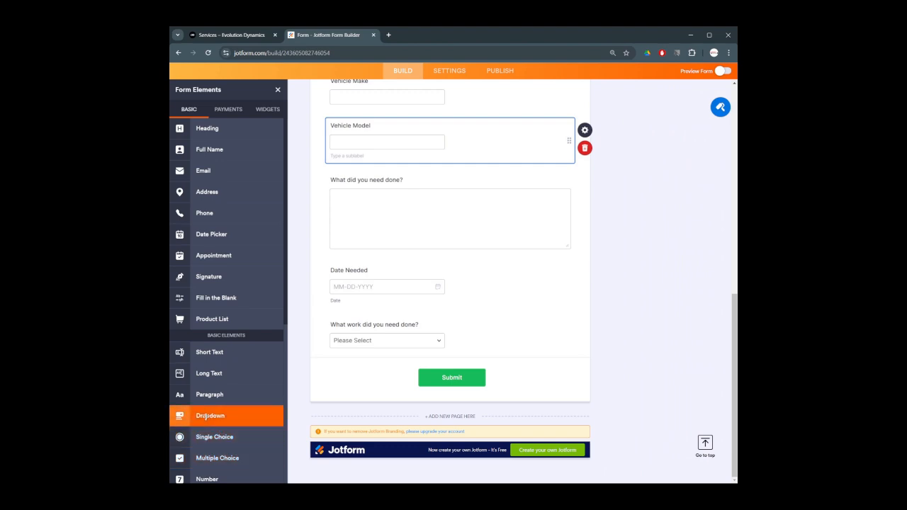
Add a 'Shipping Type' dropdown with Ground shipping, fedex next day, fedex 1wd and usps options
left_click_drag(213, 416, 354, 368)
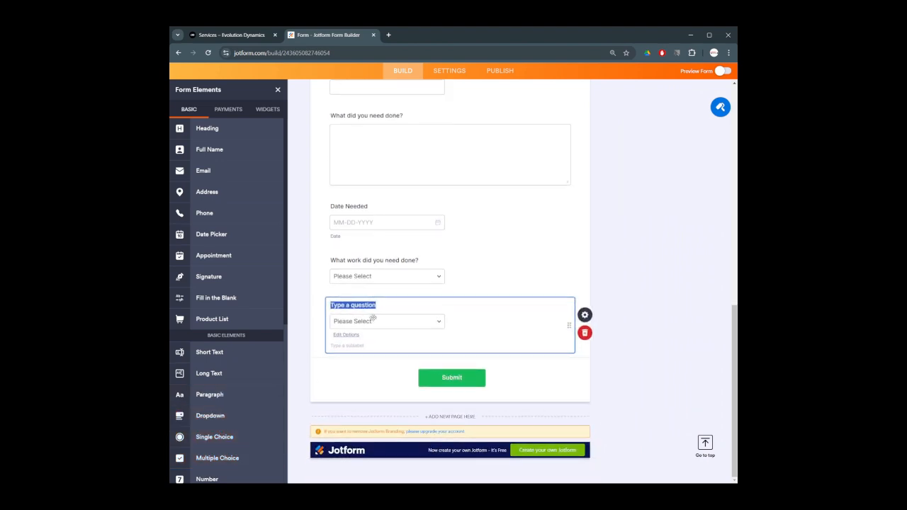
type("Shipping Type")
left_click(383, 318)
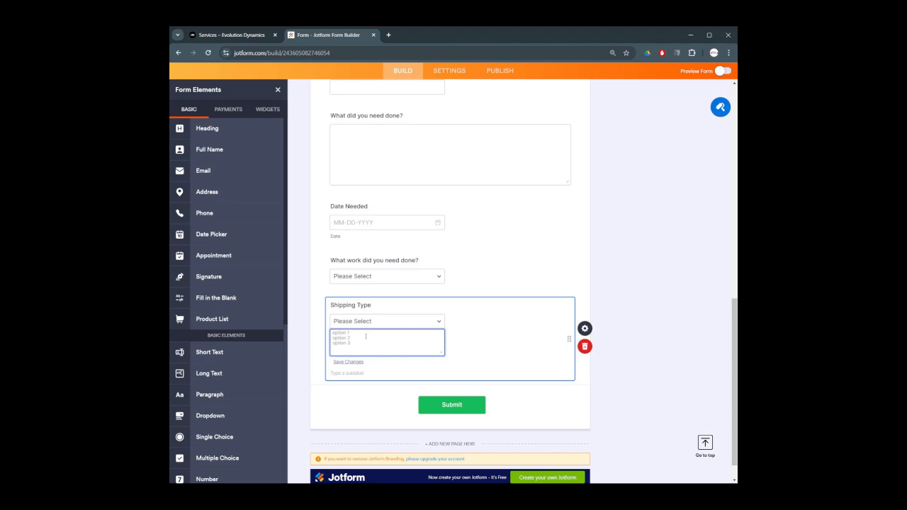
type("Ground")
type(" shipping ")
type("fedex next da")
type("y")
key("Return")
type("fedex 1wd")
key("Return")
type("usps")
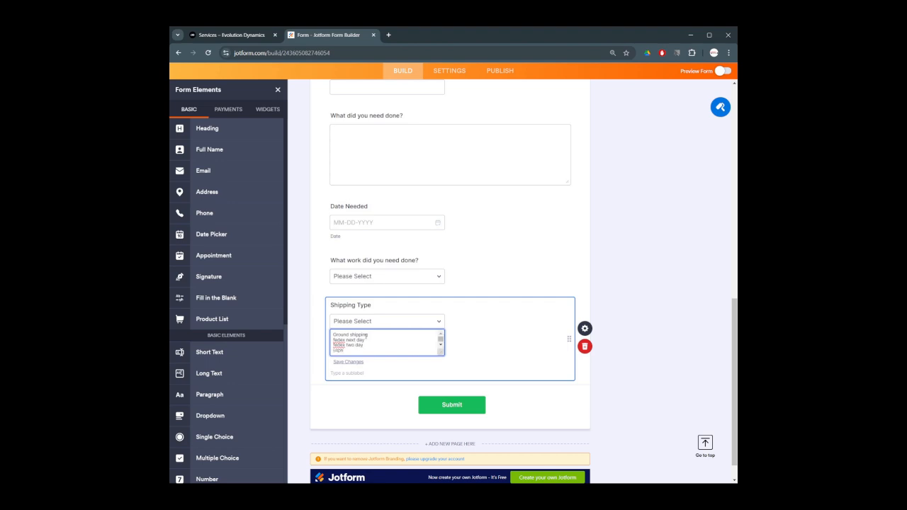
left_click(349, 362)
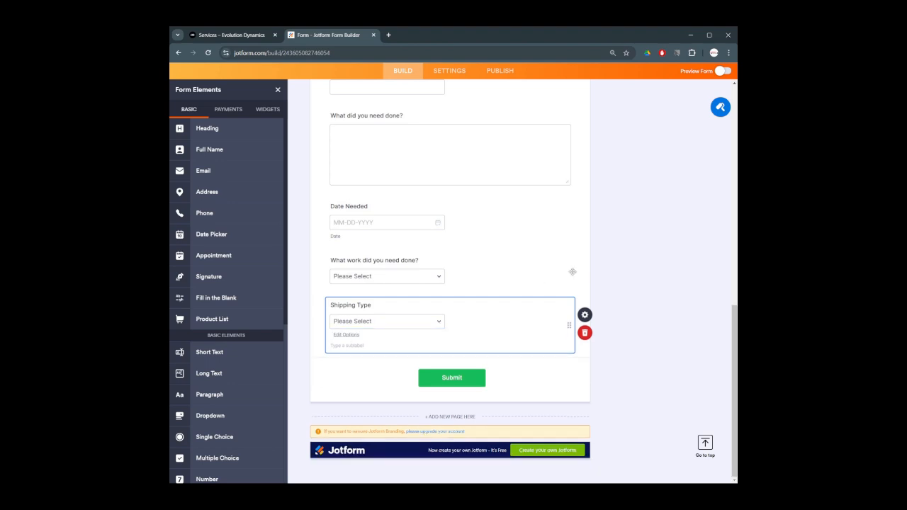
left_click(583, 313)
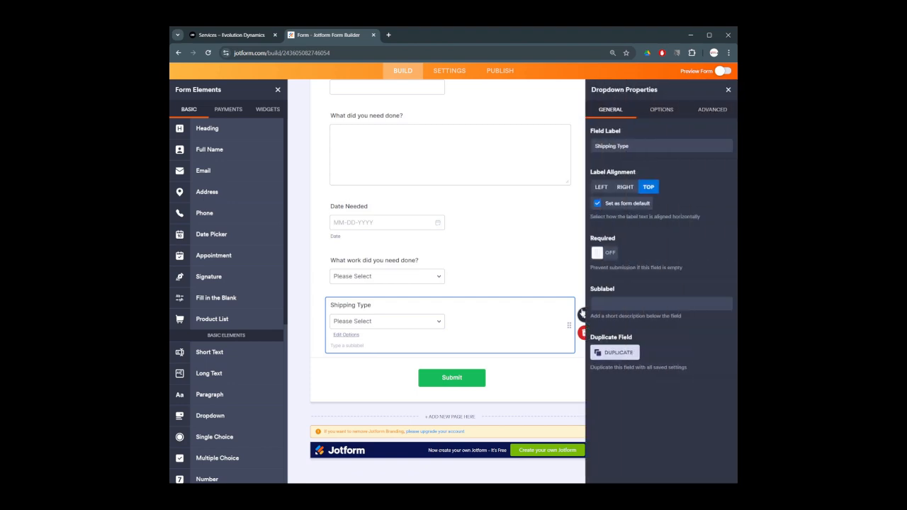
left_click(712, 110)
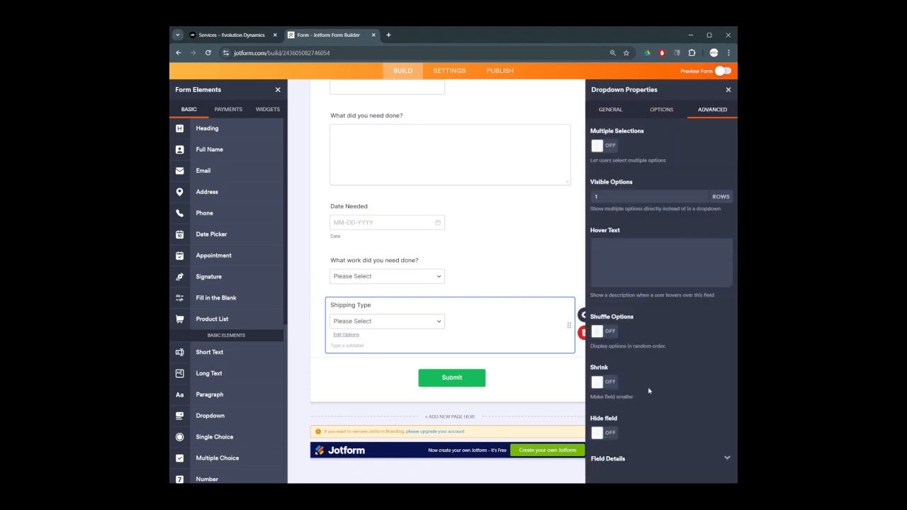
left_click(668, 466)
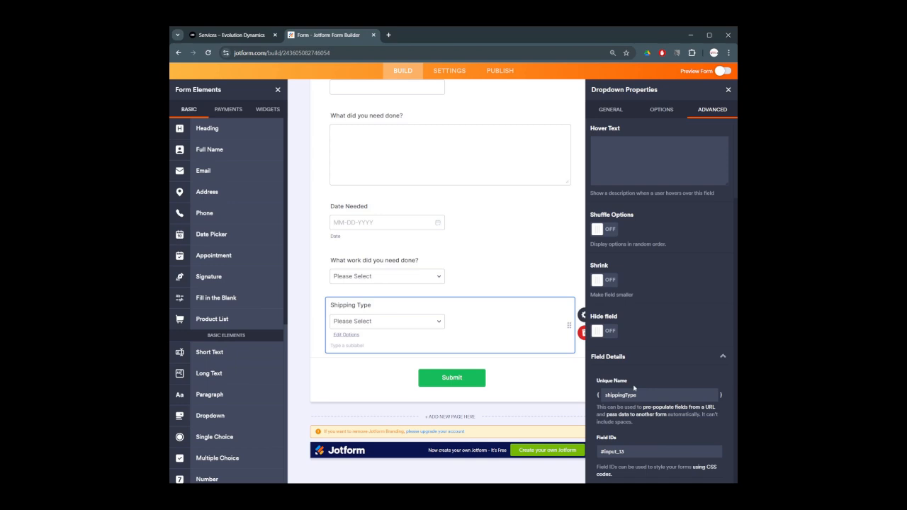
left_click(728, 90)
scroll(556, 388, "up", 4)
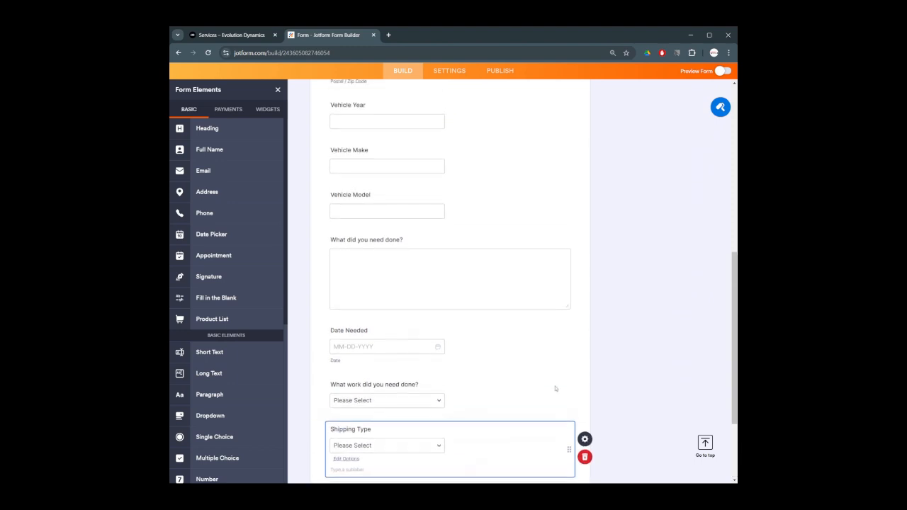
scroll(555, 388, "up", 5)
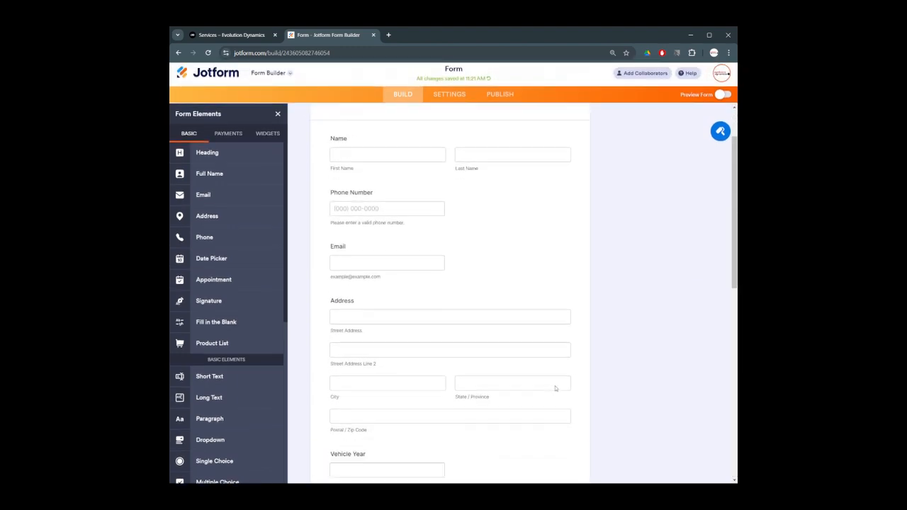
scroll(556, 389, "down", 5)
scroll(555, 388, "down", 3)
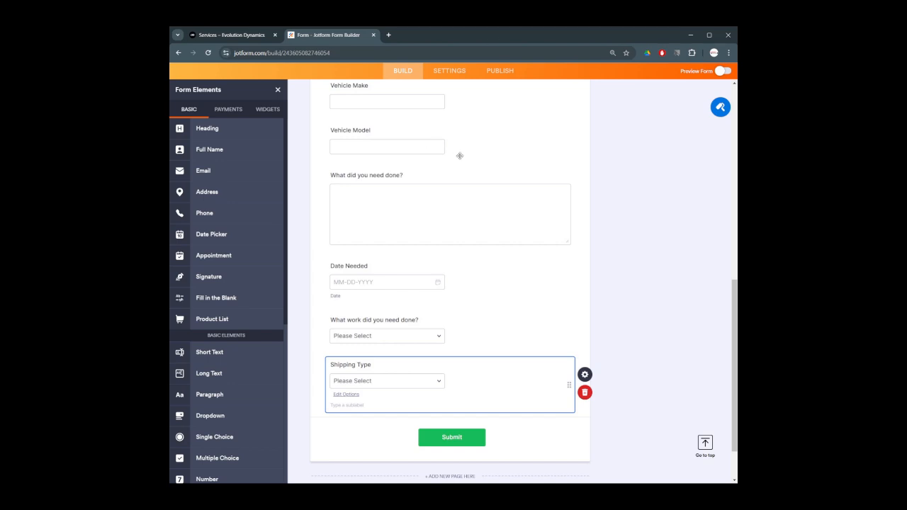
scroll(547, 353, "up", 1)
scroll(547, 353, "up", 2)
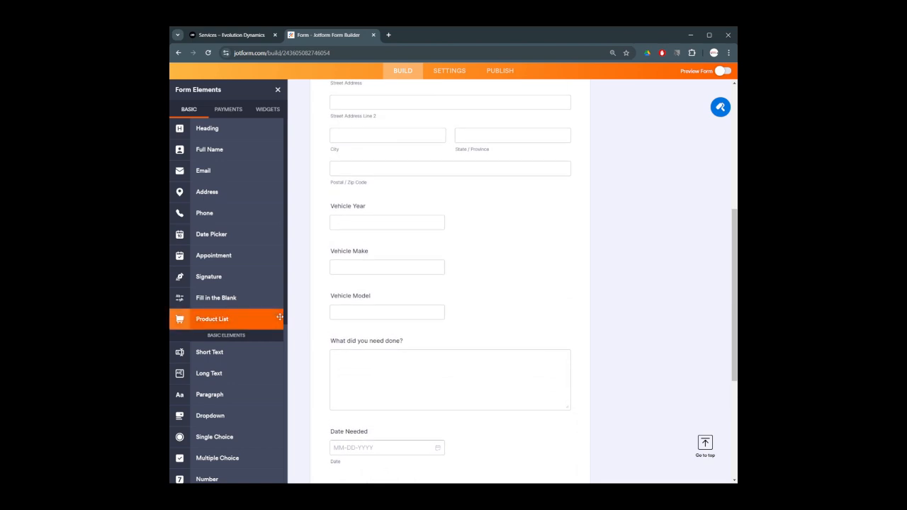
Delete a stray short-text field and add a long-text 'Mods currently on car' question under Vehicle Model
left_click(194, 358)
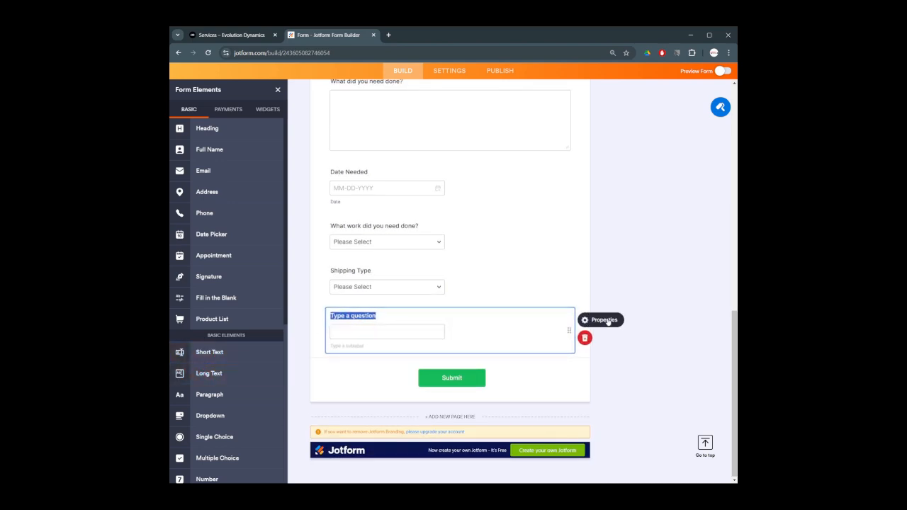
left_click(564, 336)
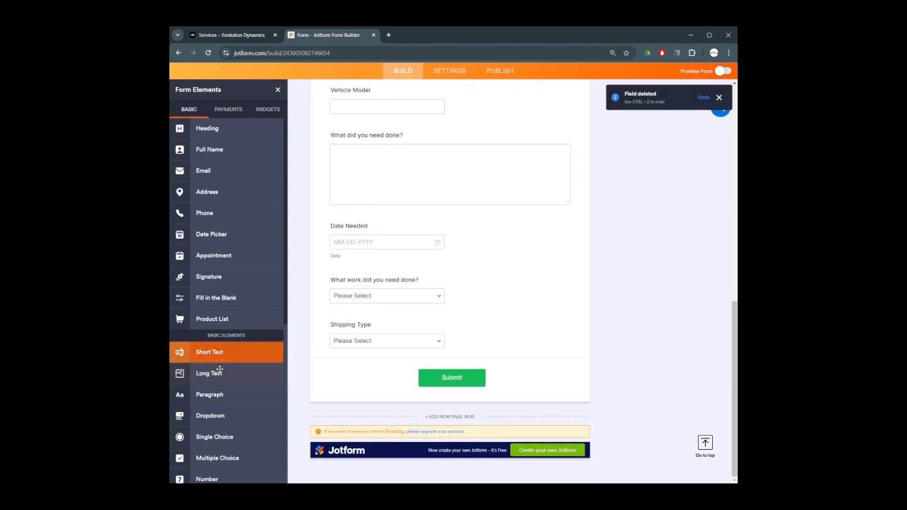
left_click_drag(209, 375, 390, 235)
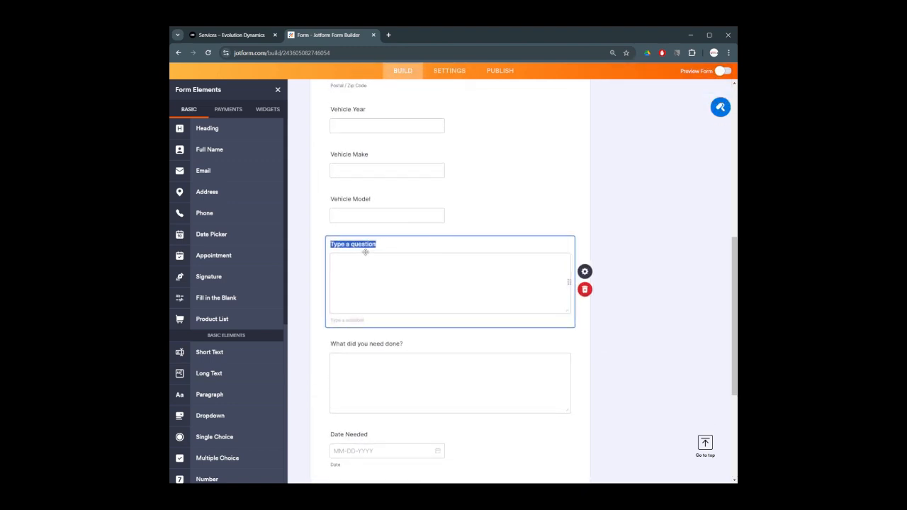
type("Mods currently on car")
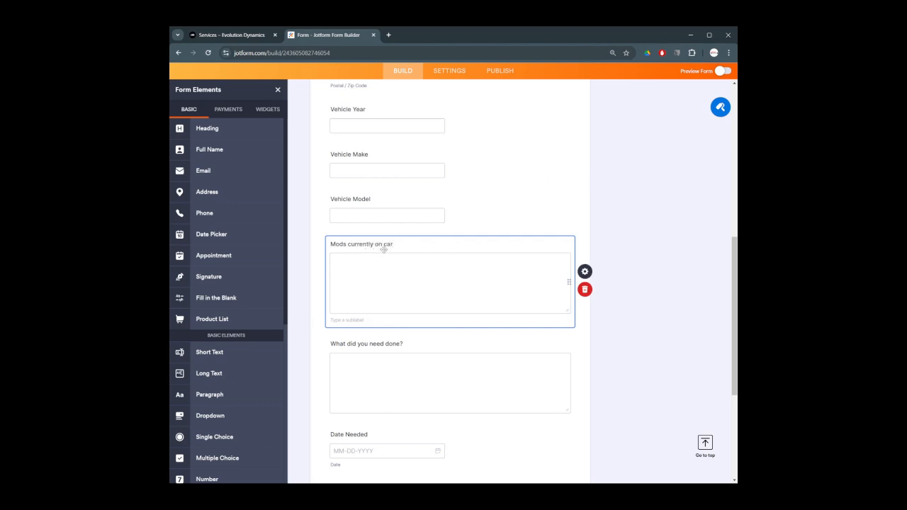
left_click(585, 271)
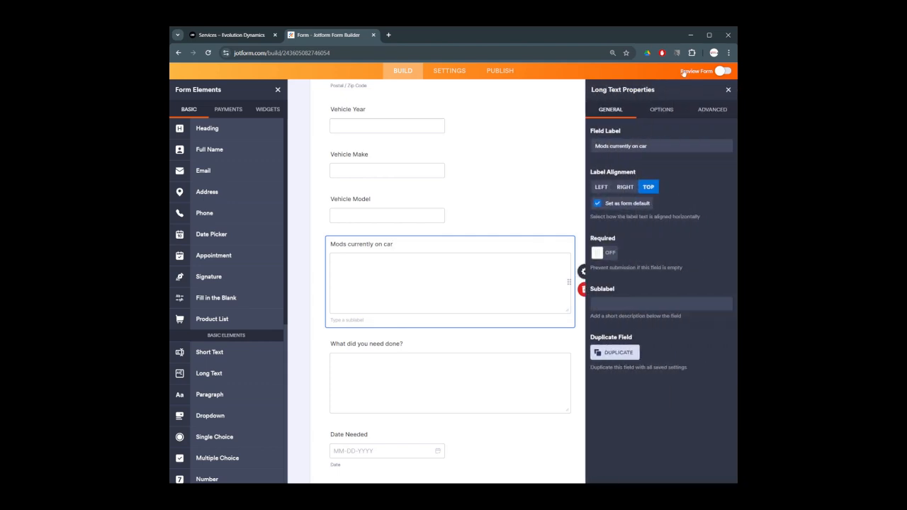
left_click(712, 110)
scroll(647, 395, "down", 4)
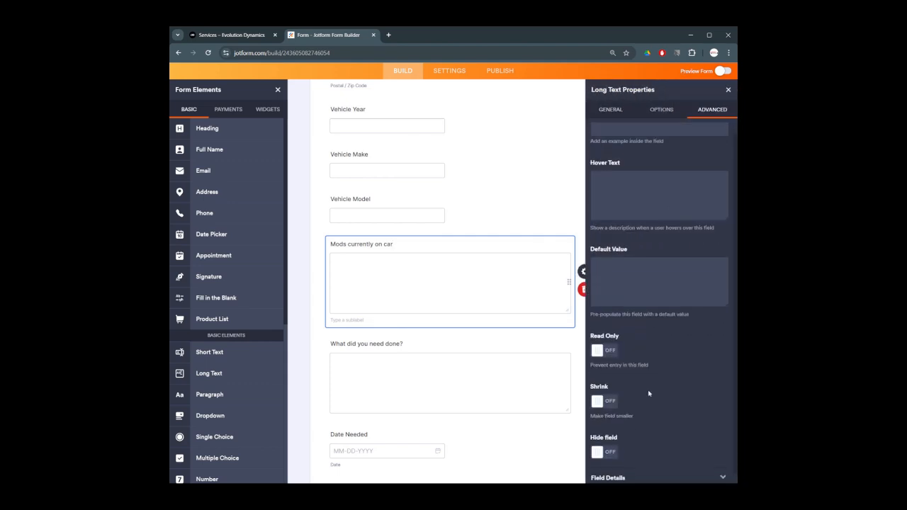
left_click(727, 89)
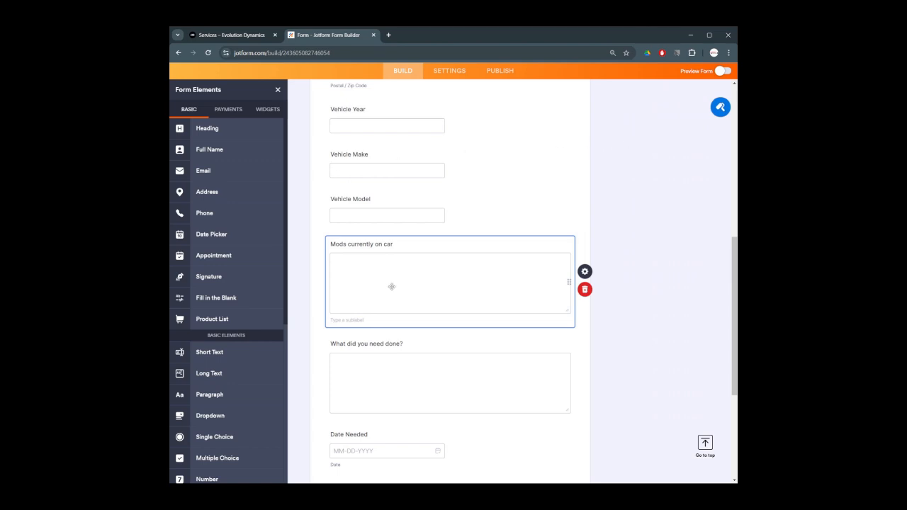
scroll(396, 273, "up", 3)
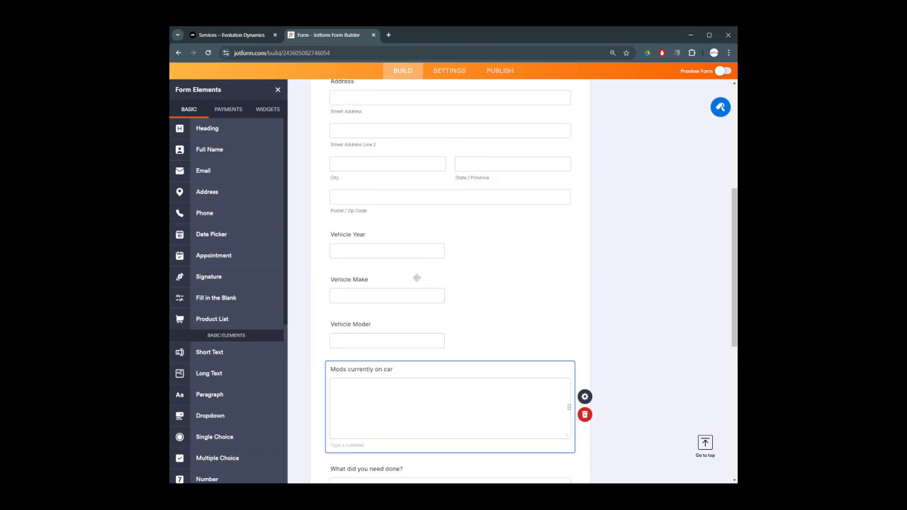
scroll(416, 281, "up", 3)
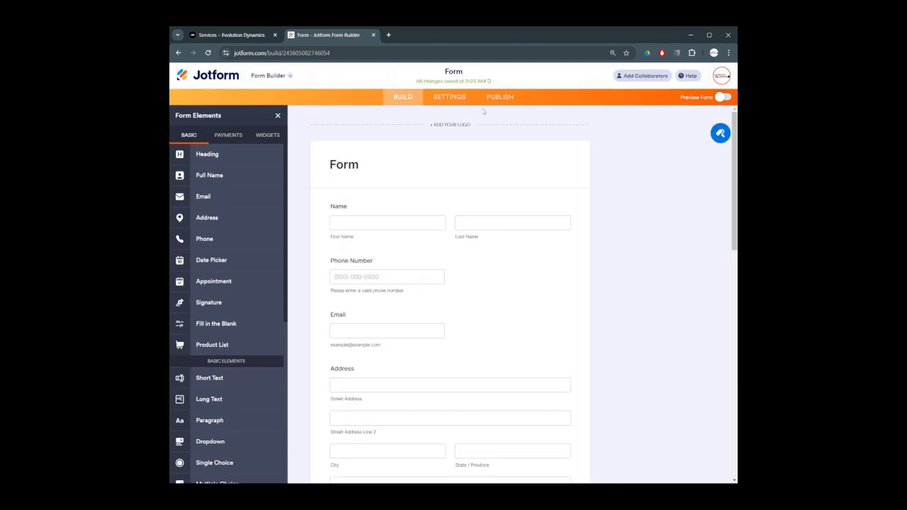
Search the form's Settings integrations for 'webh' and open the Webhooks integration
left_click(500, 96)
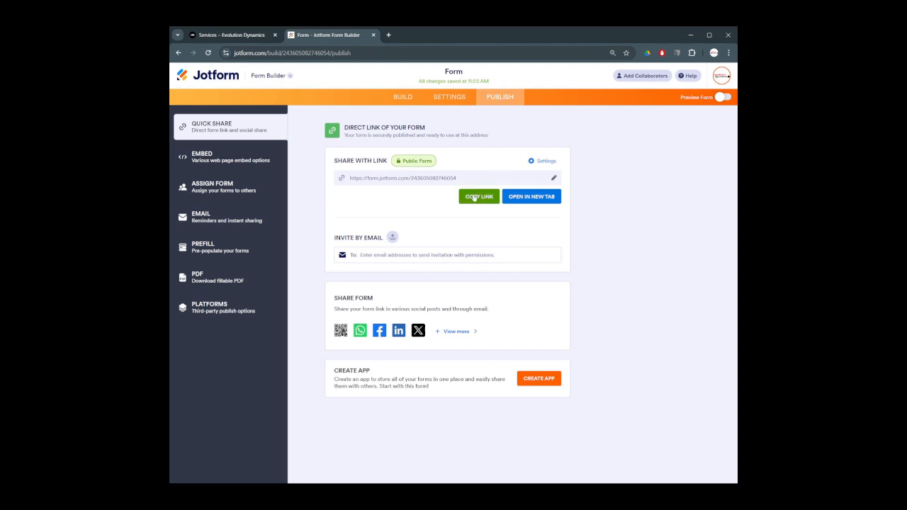
left_click(462, 93)
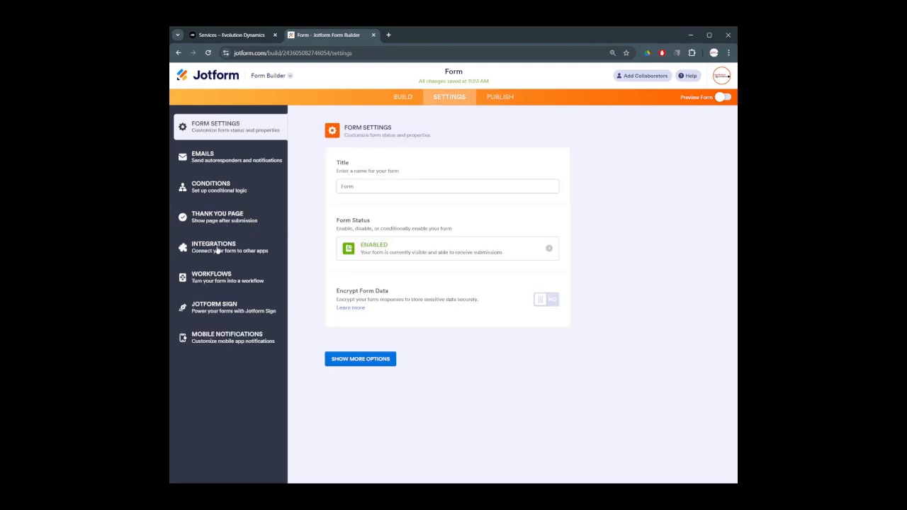
left_click(217, 248)
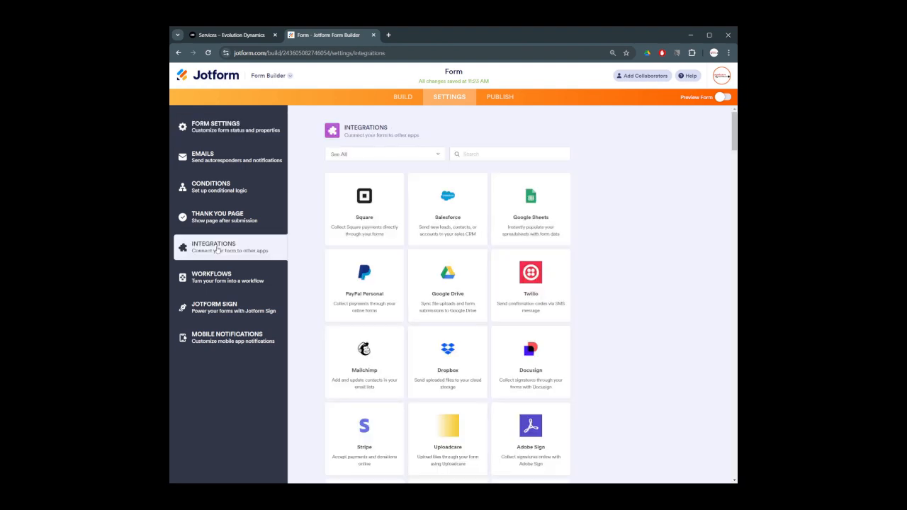
left_click(504, 157)
type("webhooks")
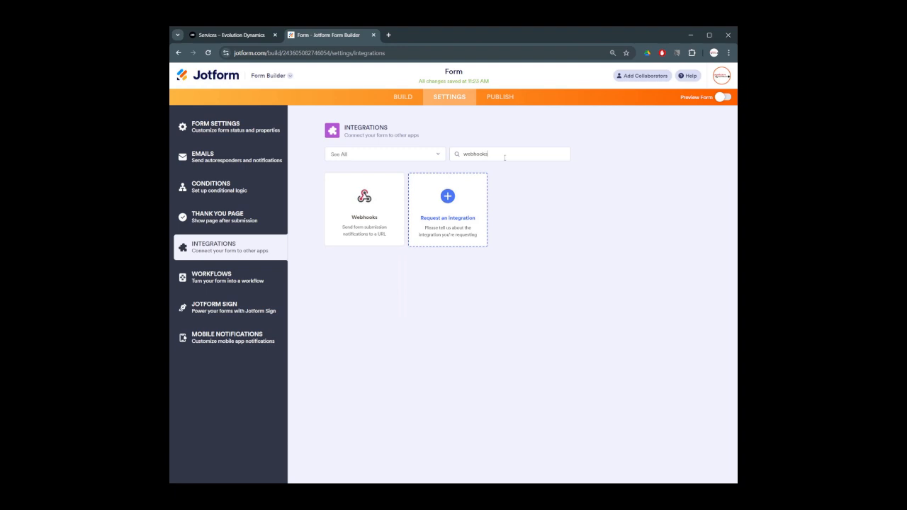
left_click(361, 200)
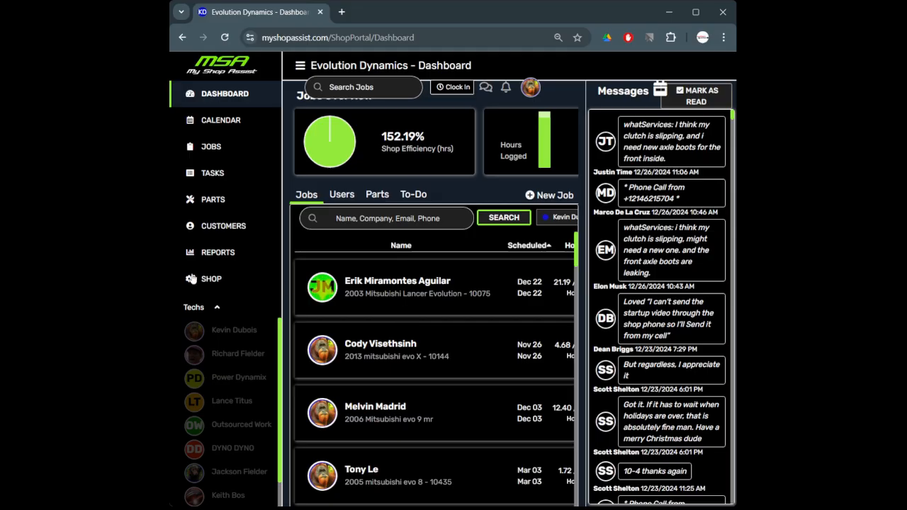
Copy the JotForm webhook URL from My Shop Assist's shop plugin settings
left_click(204, 279)
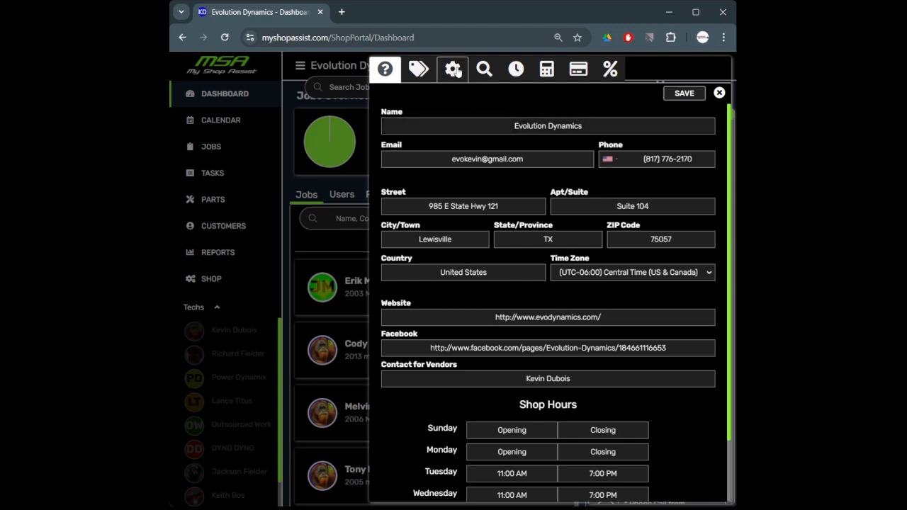
left_click(418, 69)
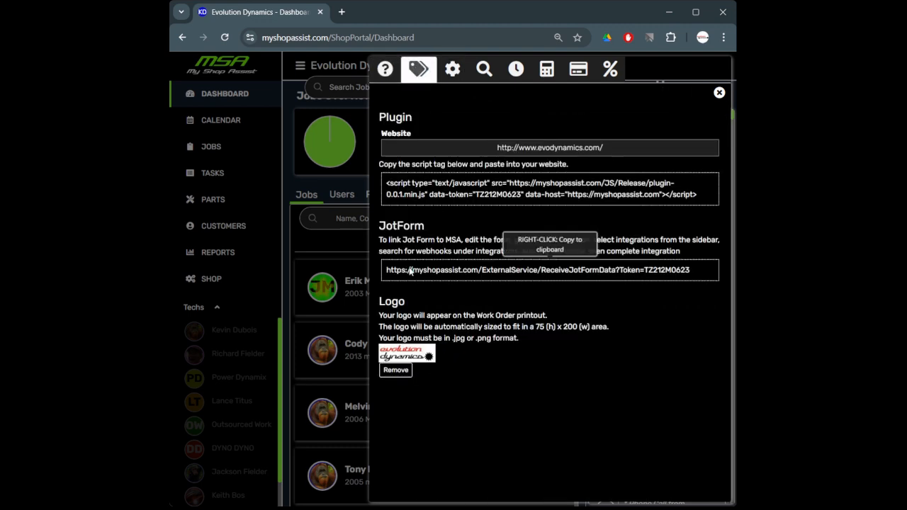
right_click(535, 278)
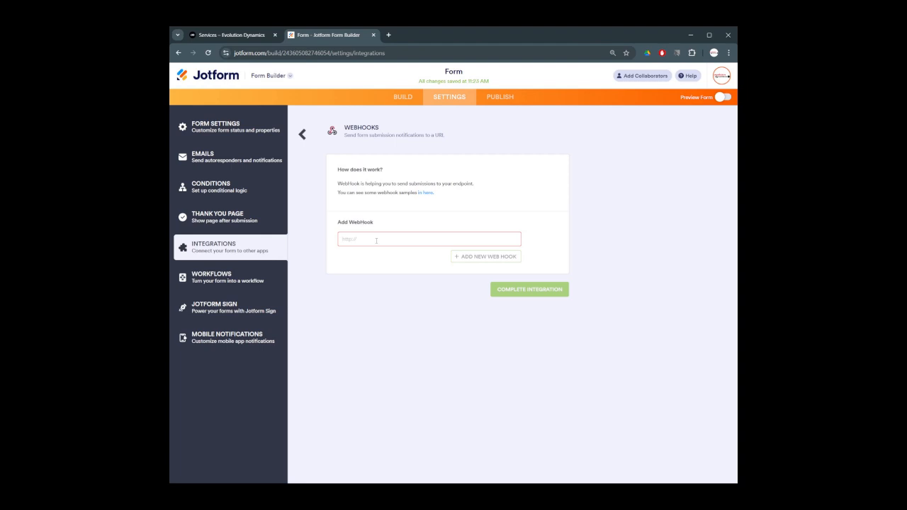
Paste the My Shop Assist URL as the webhook, complete the integration, and return to Publish
key("ctrl+v")
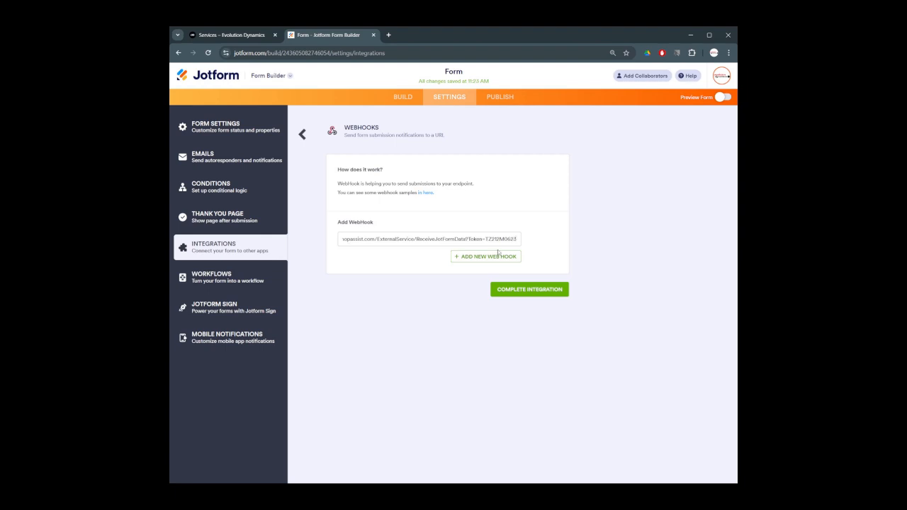
left_click(528, 291)
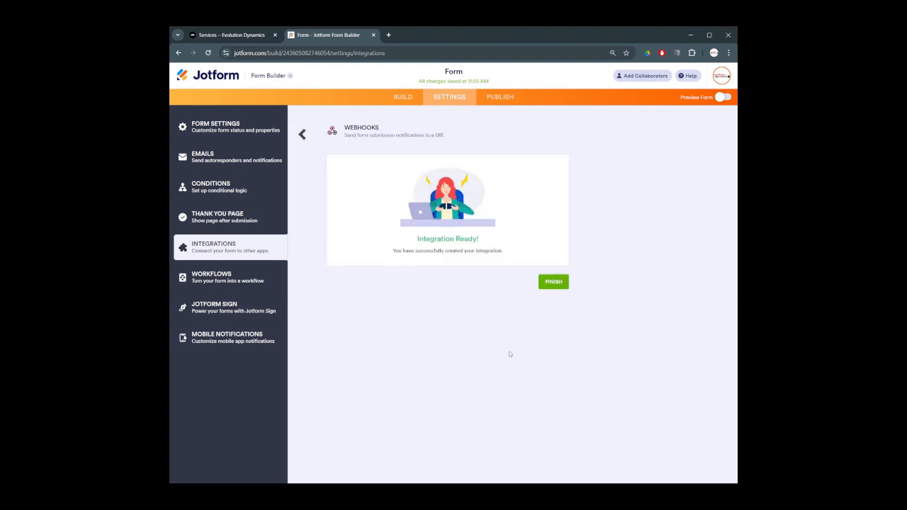
left_click(552, 281)
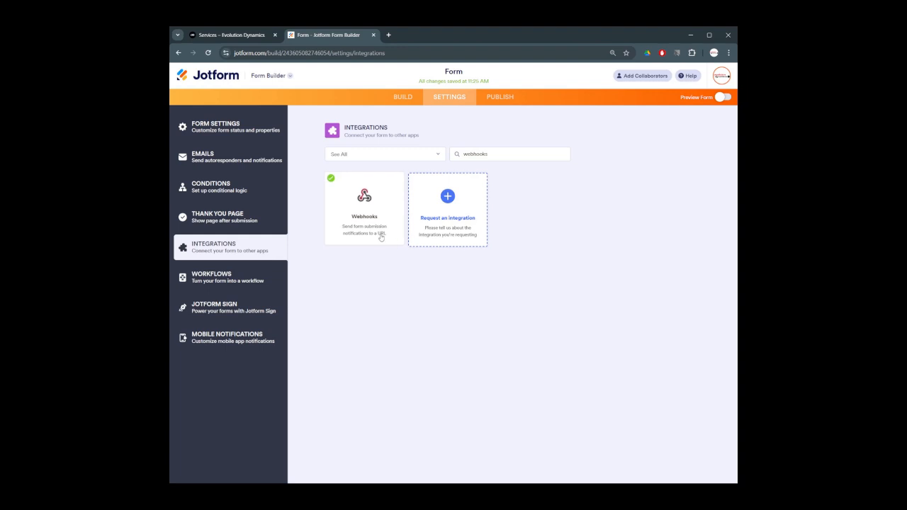
left_click(500, 96)
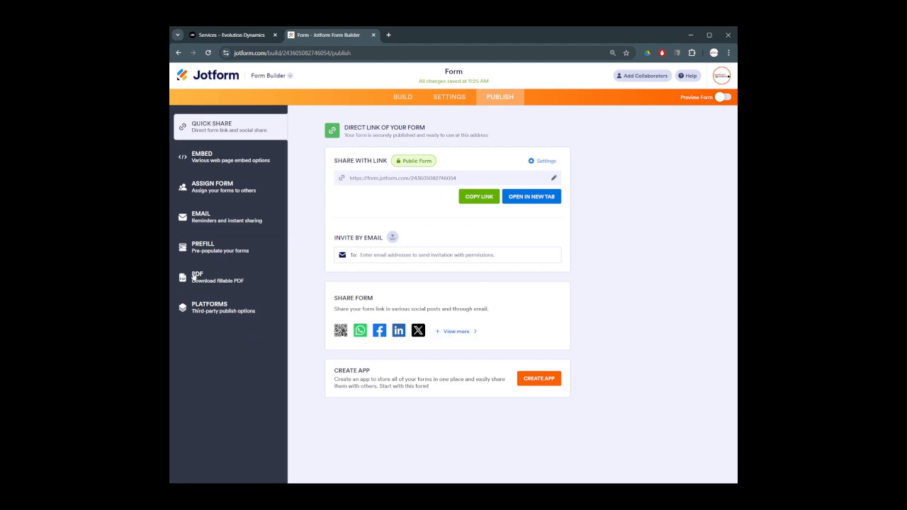
Copy the form's IFRAME embed code and switch to the Evolution Dynamics Services tab
left_click(205, 160)
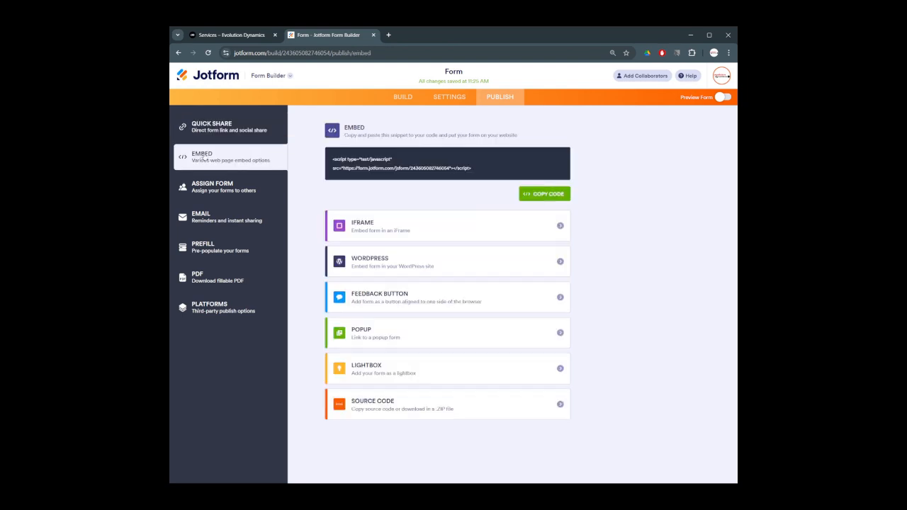
left_click(559, 227)
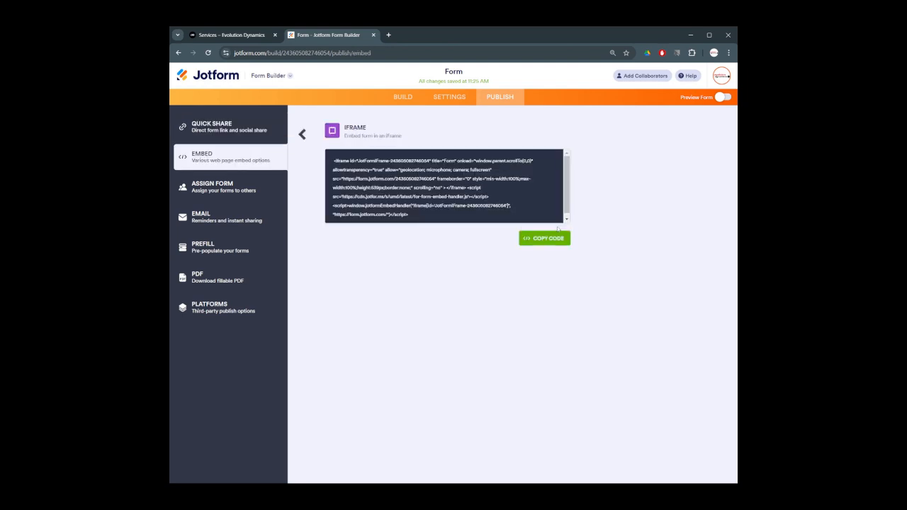
left_click(556, 239)
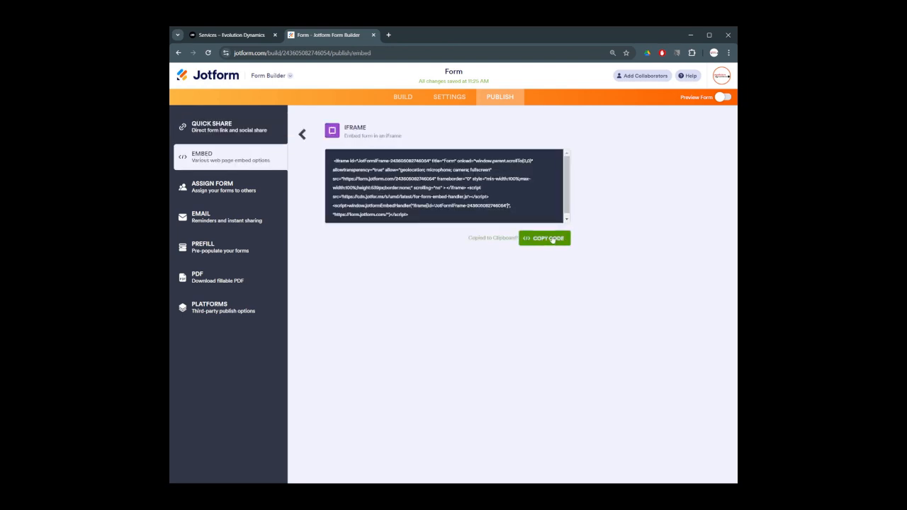
left_click(253, 36)
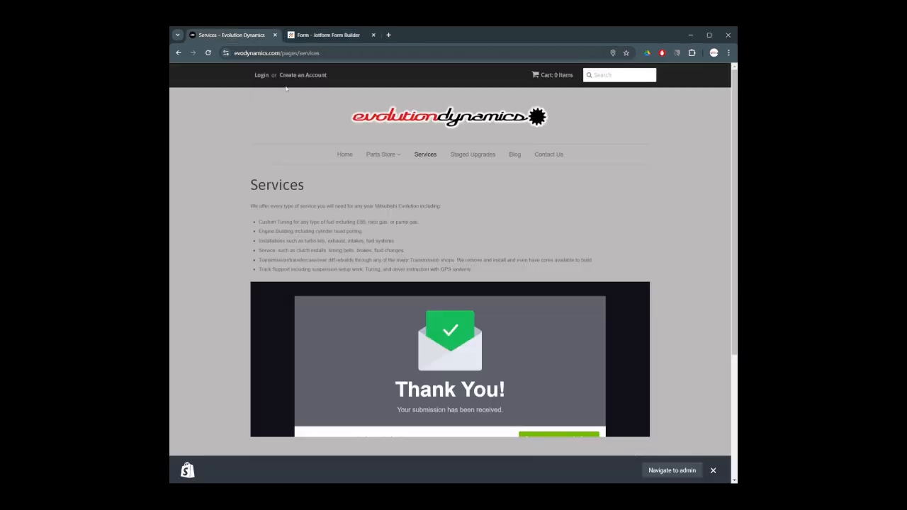
Open the Services page in Shopify admin under Online Store > Pages
left_click(670, 470)
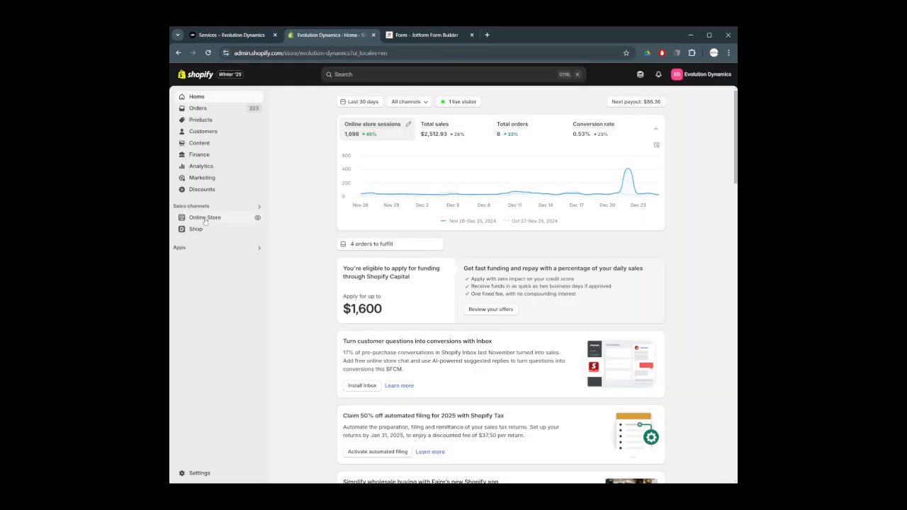
left_click(206, 219)
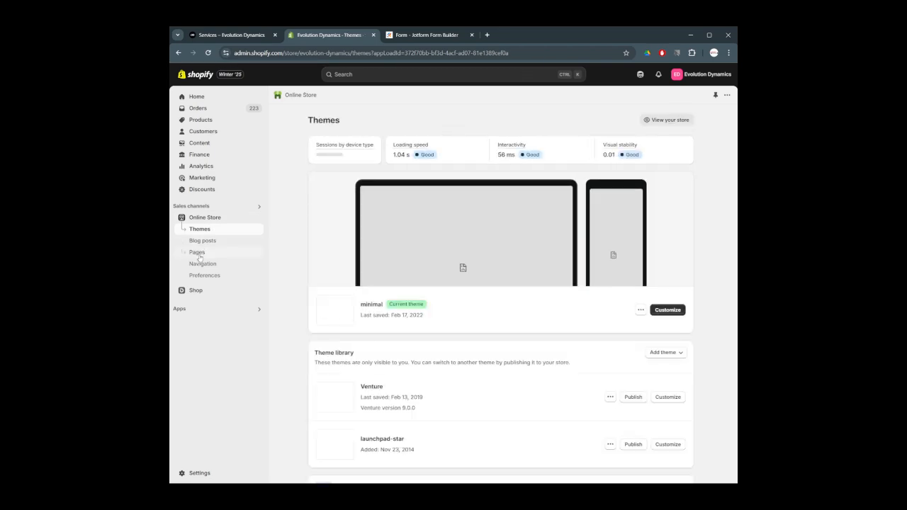
left_click(200, 255)
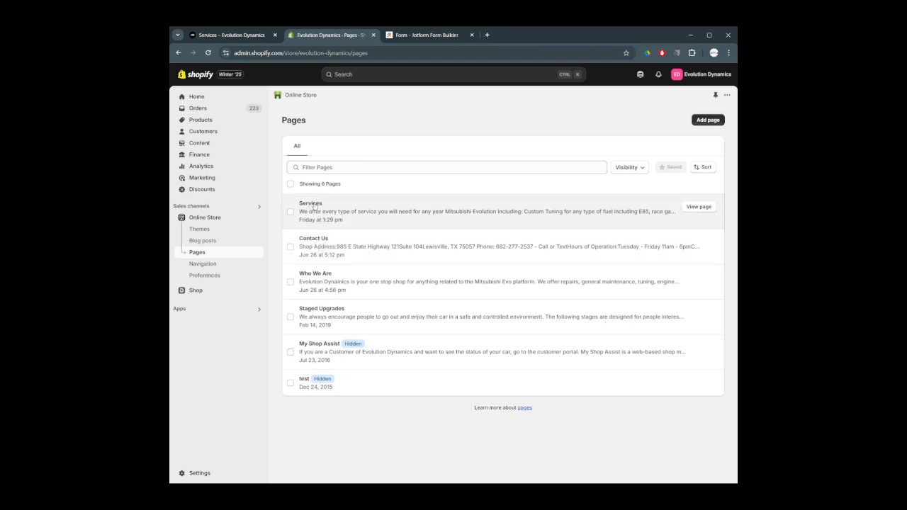
left_click(314, 206)
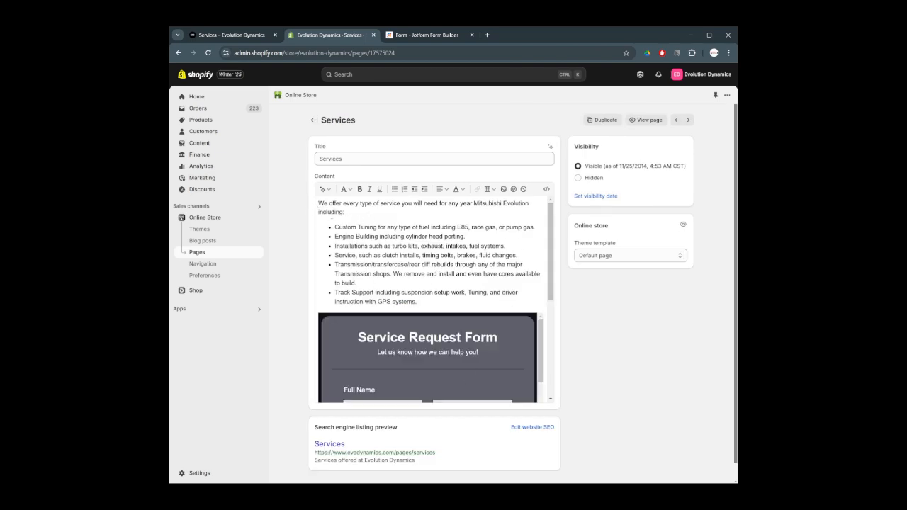
Show the Services page content as HTML and select the old form embed code
left_click(546, 189)
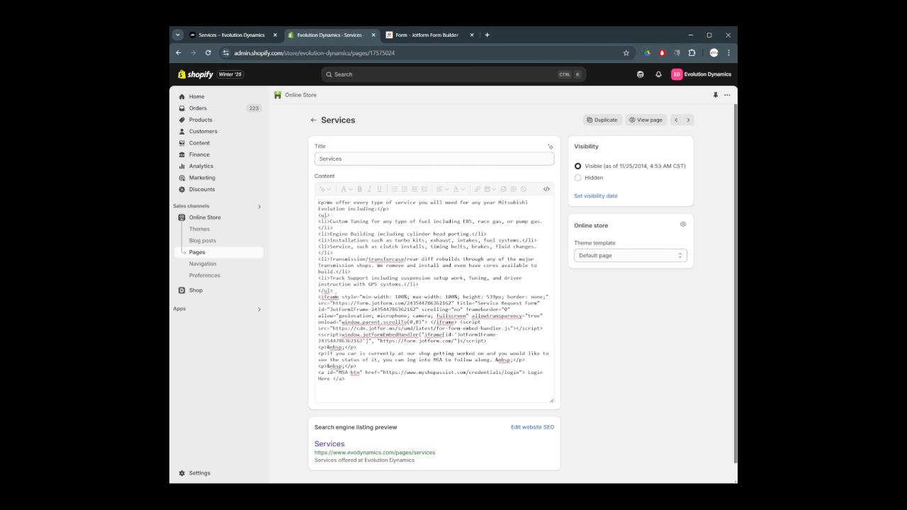
left_click_drag(318, 296, 501, 377)
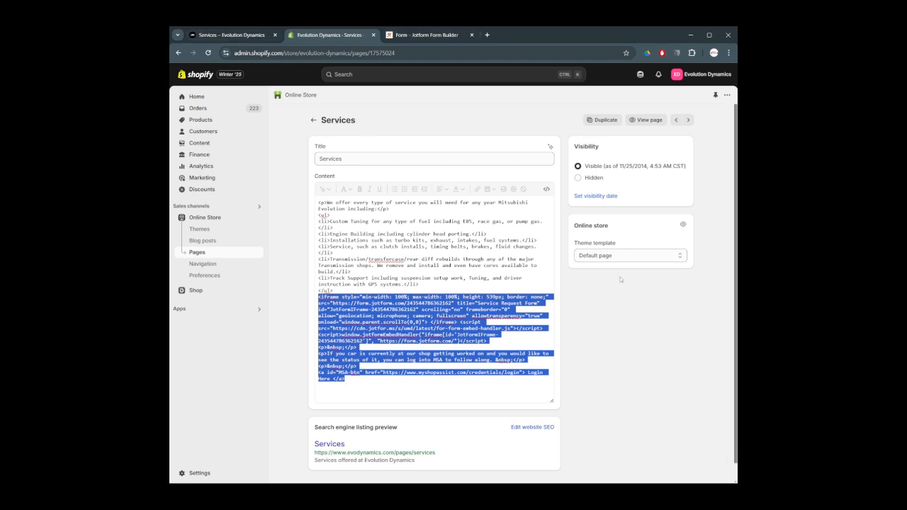
left_click(617, 318)
Scroll through the embedded service request form on the live Evolution Dynamics Services page
left_click(652, 119)
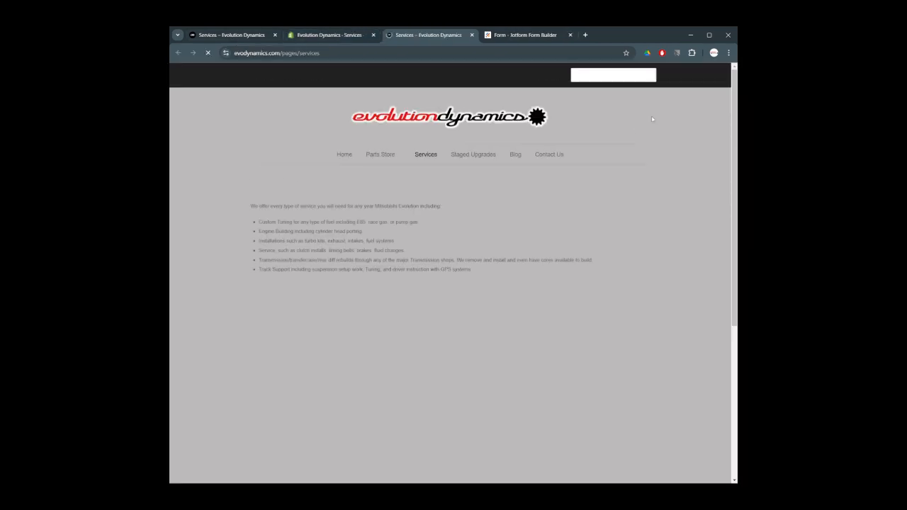
scroll(489, 330, "down", 1)
scroll(489, 329, "down", 5)
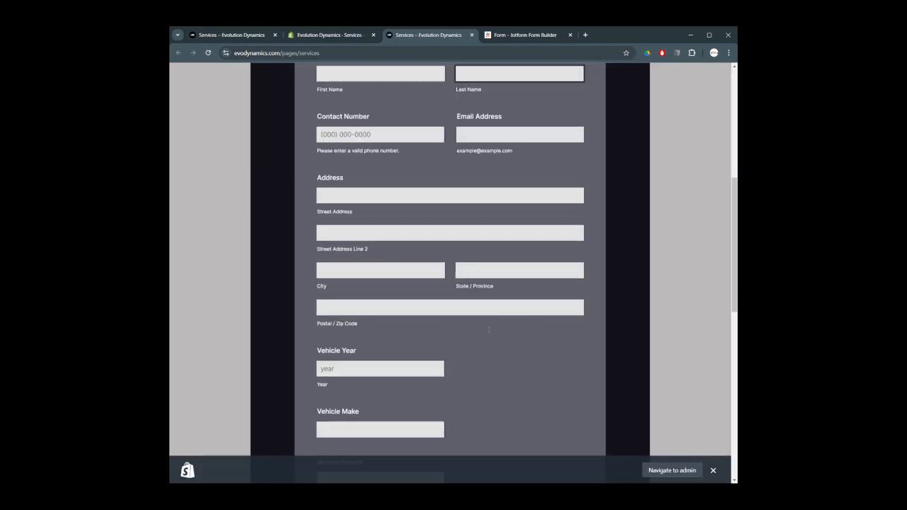
scroll(489, 330, "up", 7)
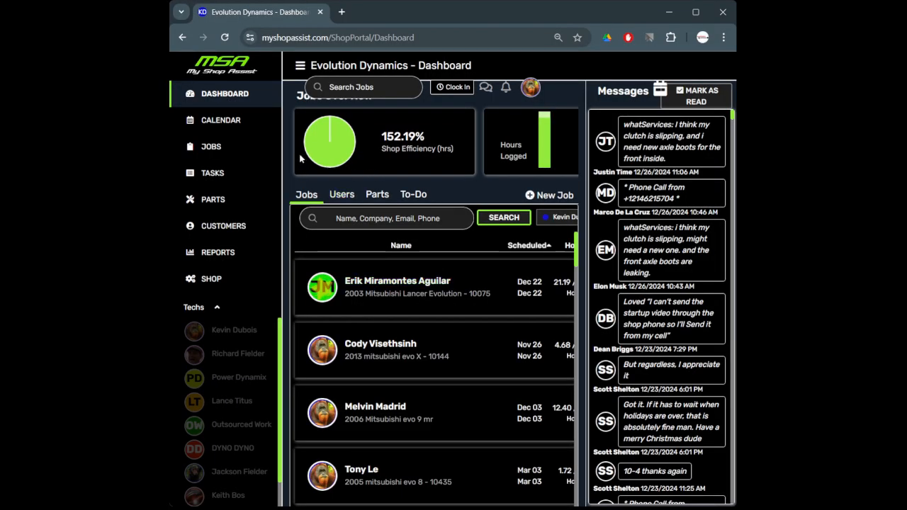
Open job 592's 2010 Mitsubishi Evo X work order and read the customer's clutch and axle boot note
left_click(231, 149)
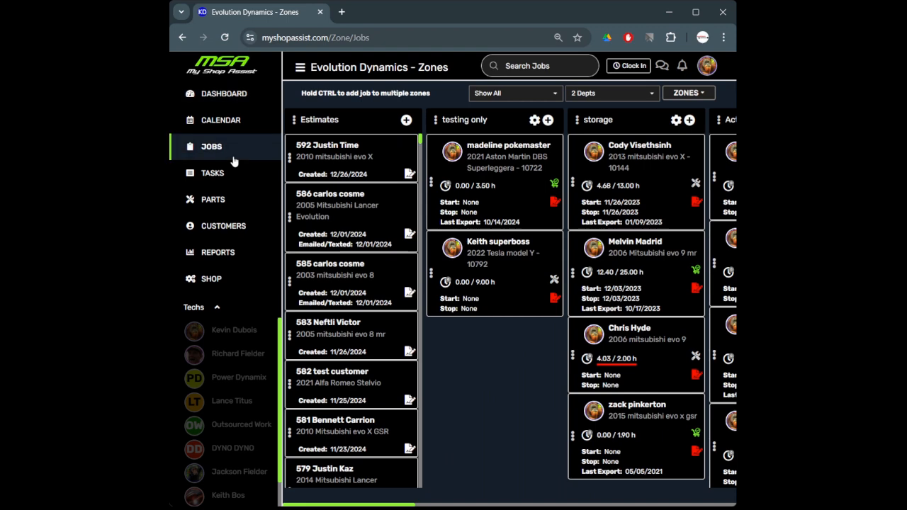
left_click(328, 146)
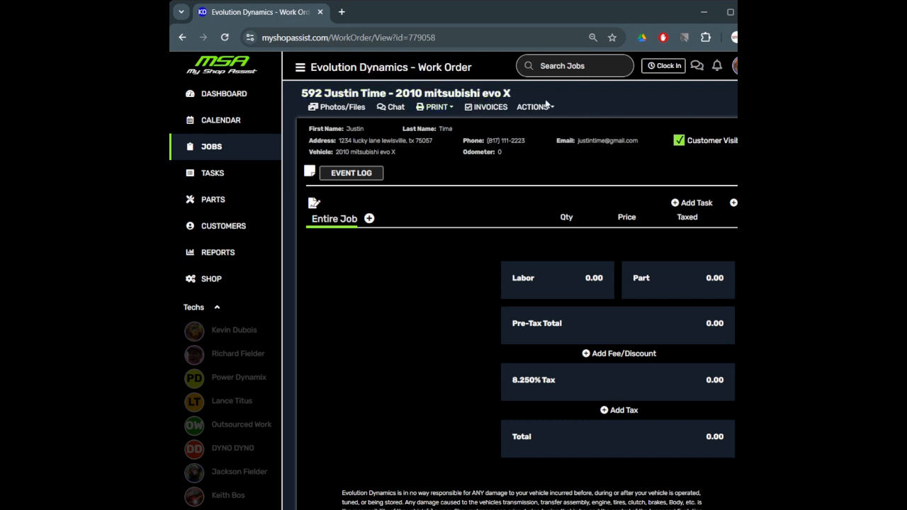
left_click(532, 107)
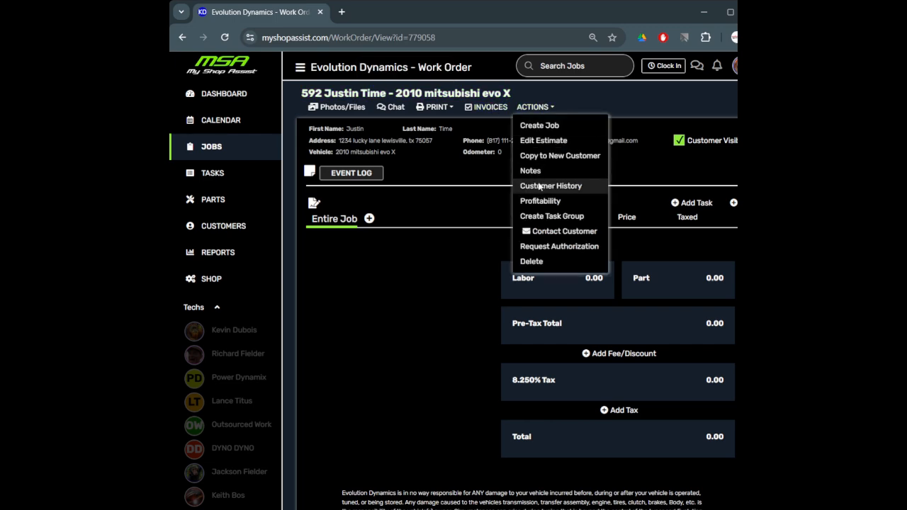
left_click(539, 171)
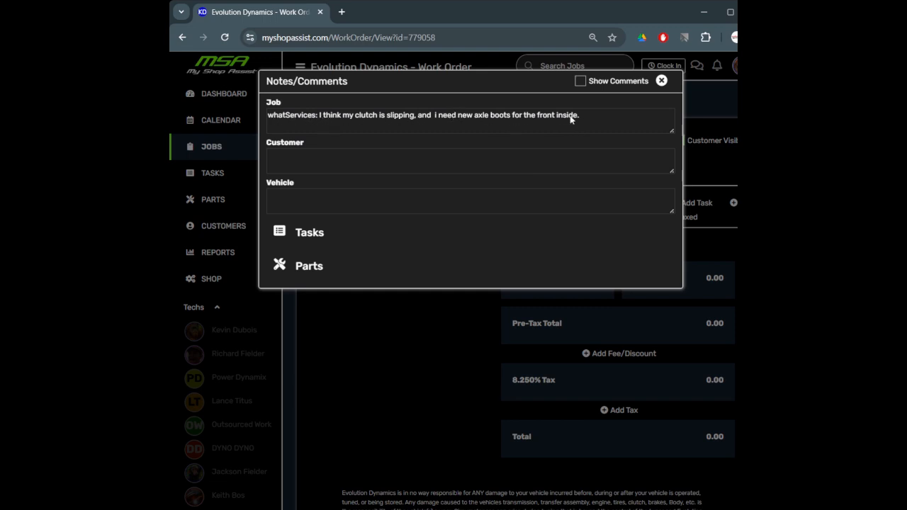
left_click(662, 82)
Add and save the 'Trans - Clutch Install - Evo X' task on the work order
left_click(698, 204)
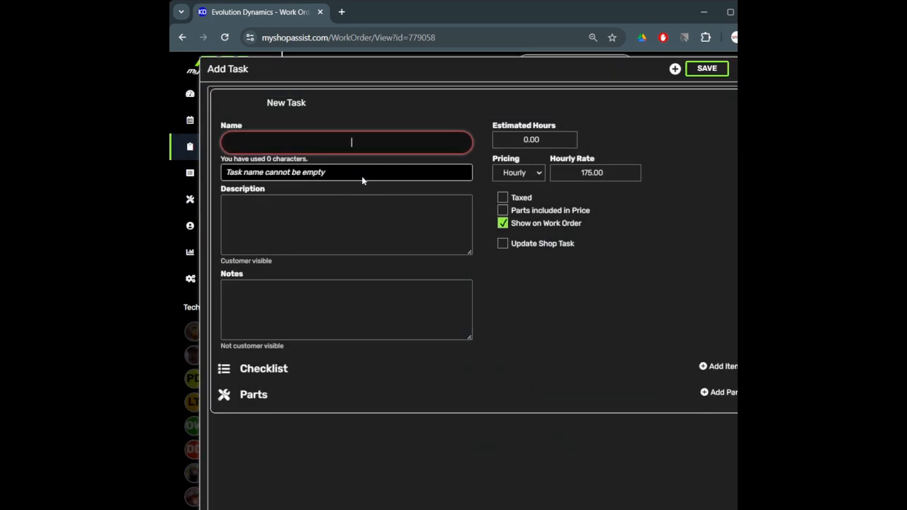
type("clut")
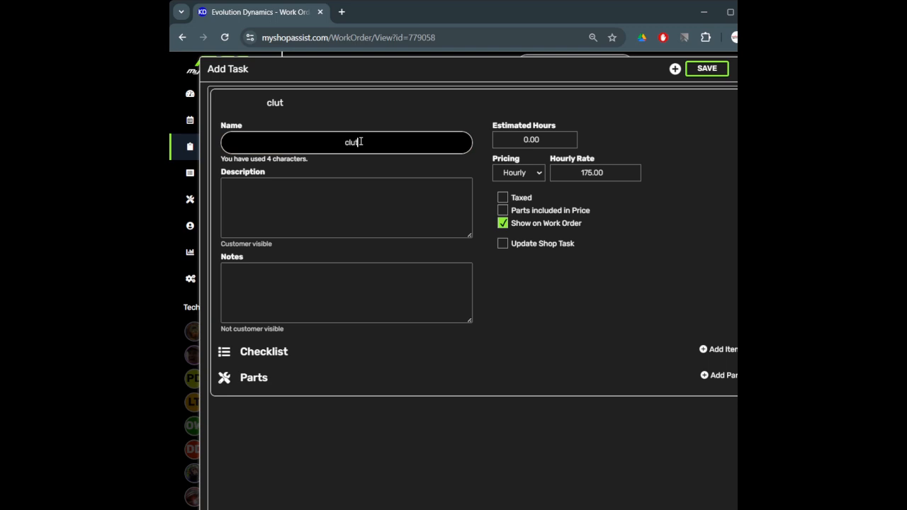
type("ch")
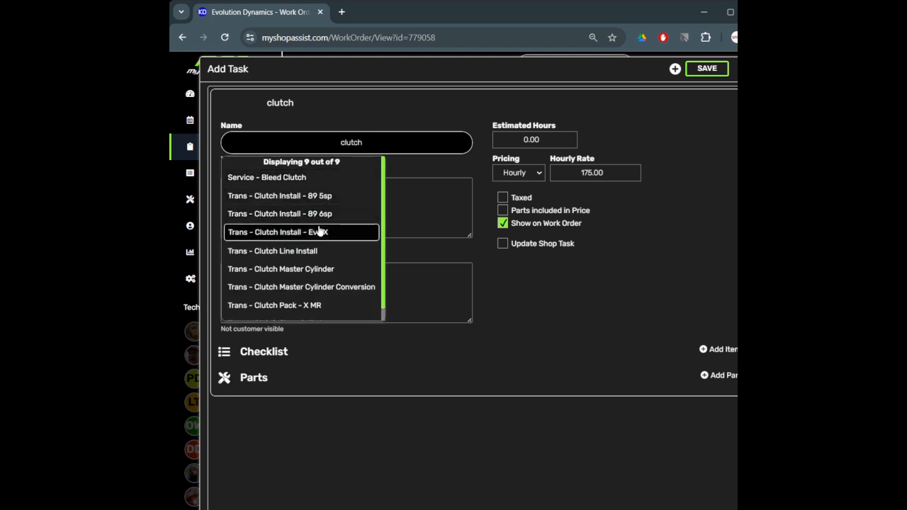
left_click(319, 231)
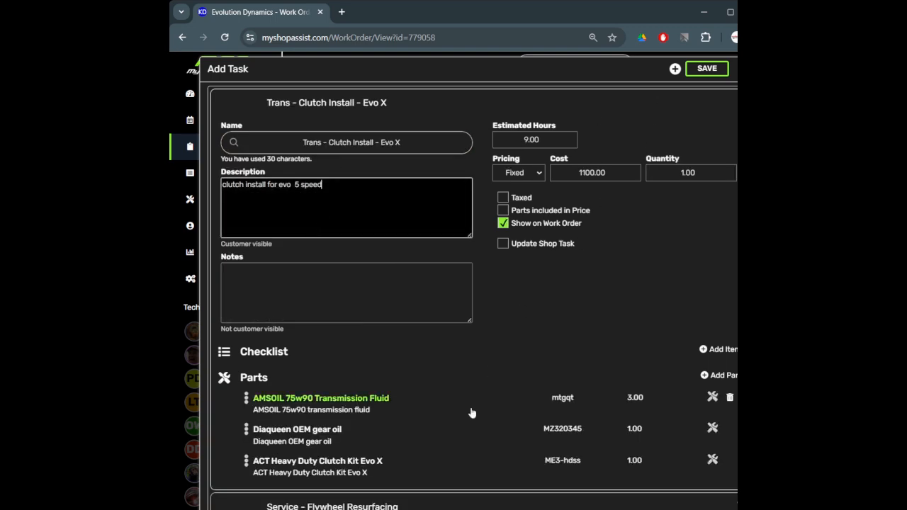
left_click(702, 68)
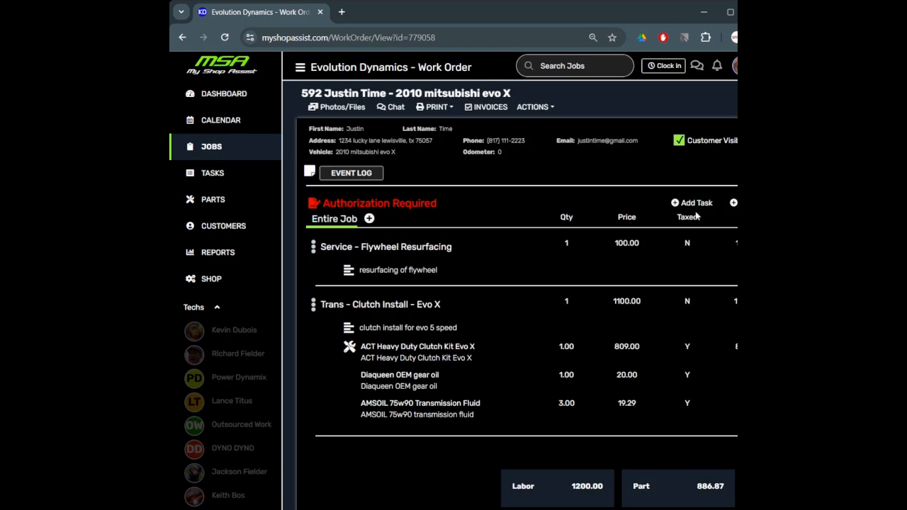
Add a 'Driveline - Axle - Rebuild' task with quantity 2
left_click(692, 204)
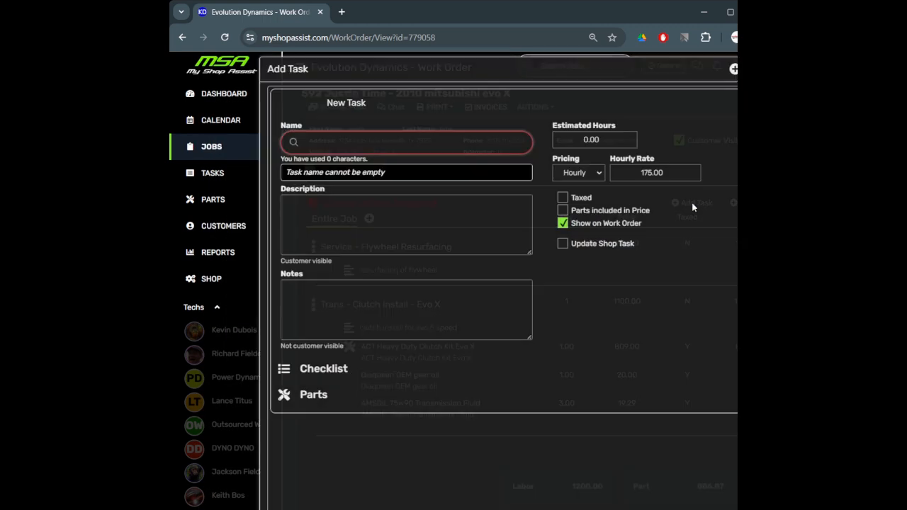
left_click(368, 147)
type("boot")
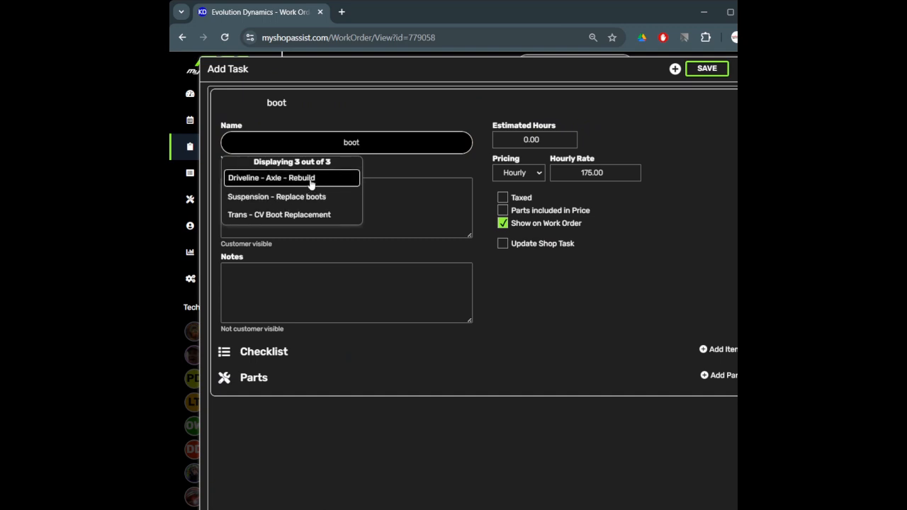
left_click(316, 182)
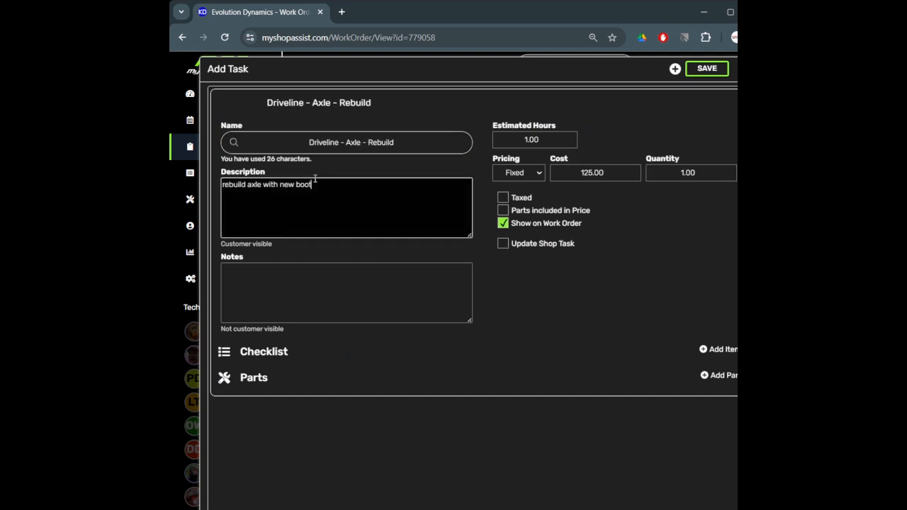
left_click(723, 176)
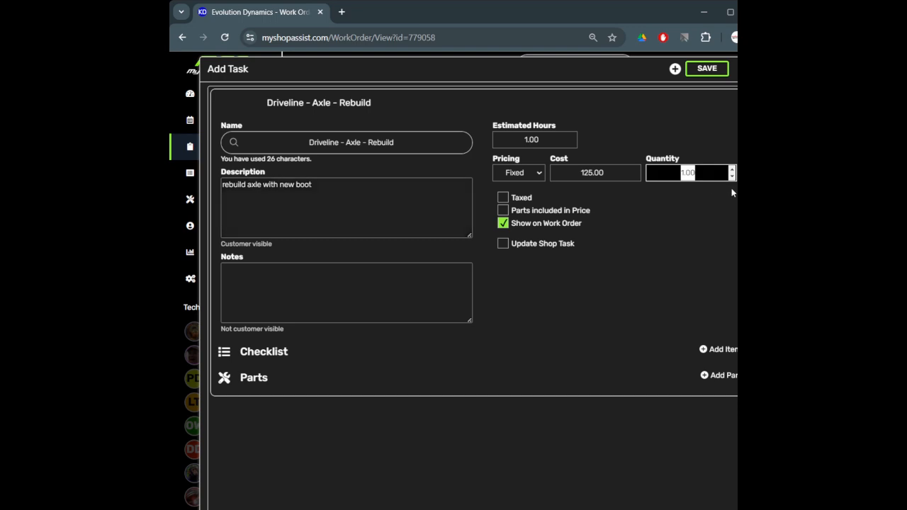
type("2")
Attach two OEM X Inside CV Boots to the axle rebuild task and save it
left_click(706, 375)
type("boot")
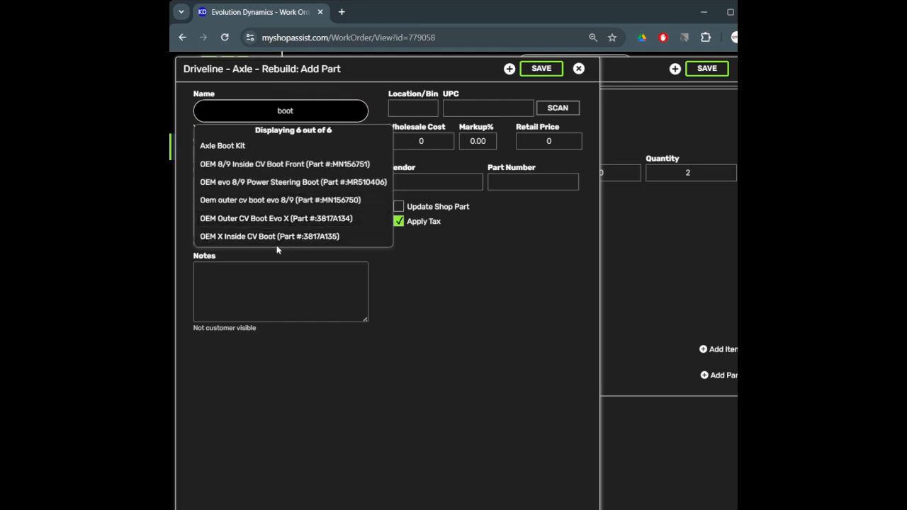
left_click(281, 237)
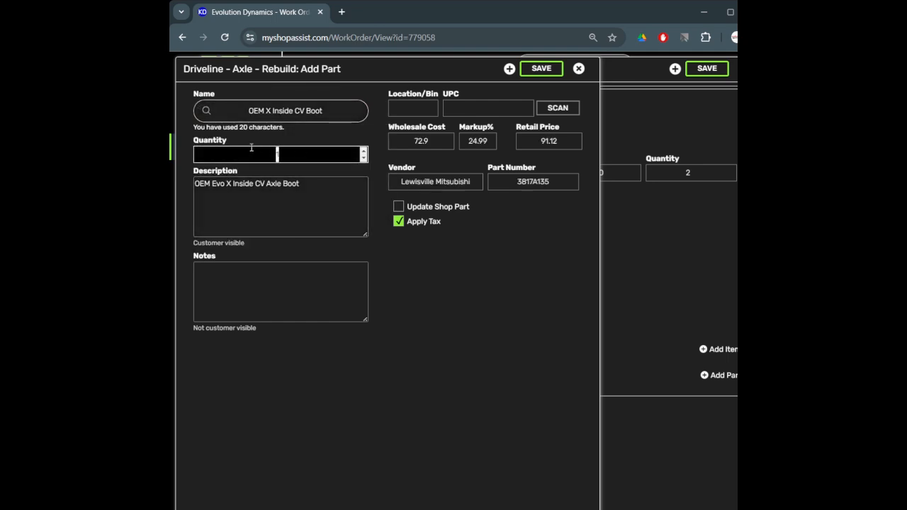
type("2")
left_click(541, 68)
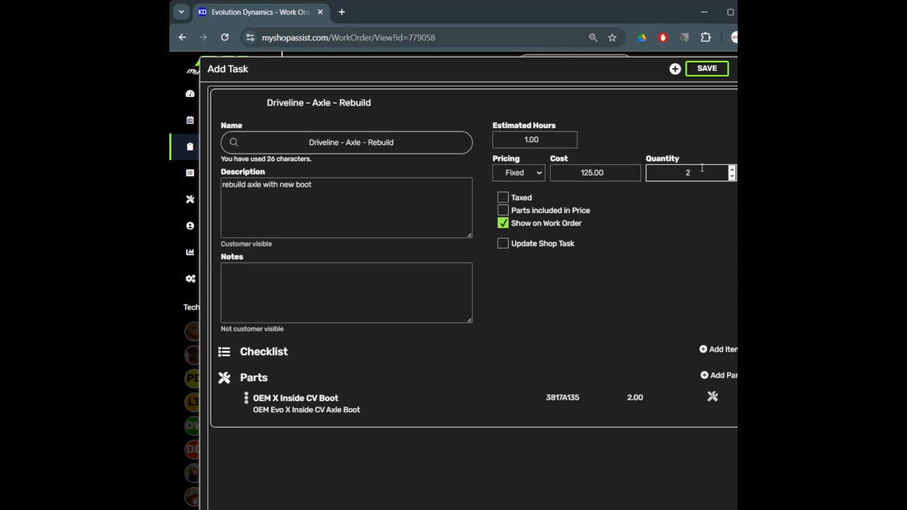
left_click(707, 68)
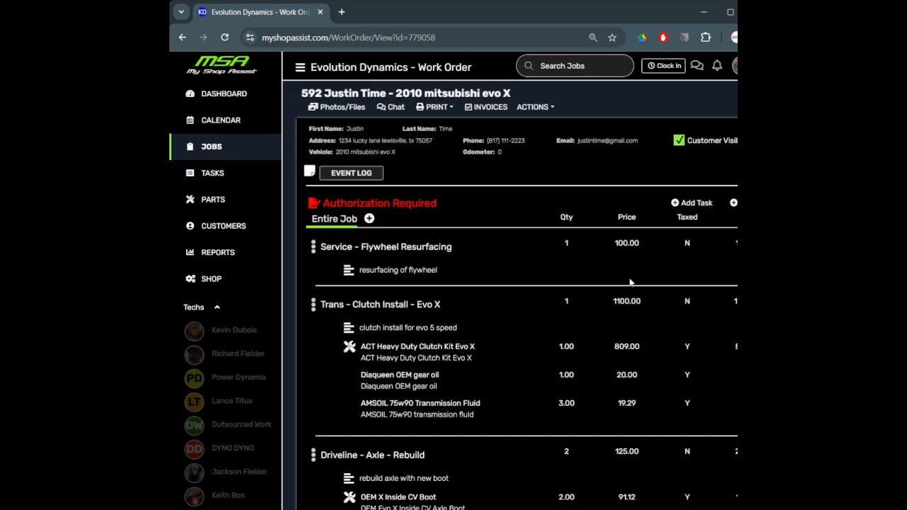
scroll(636, 277, "down", 4)
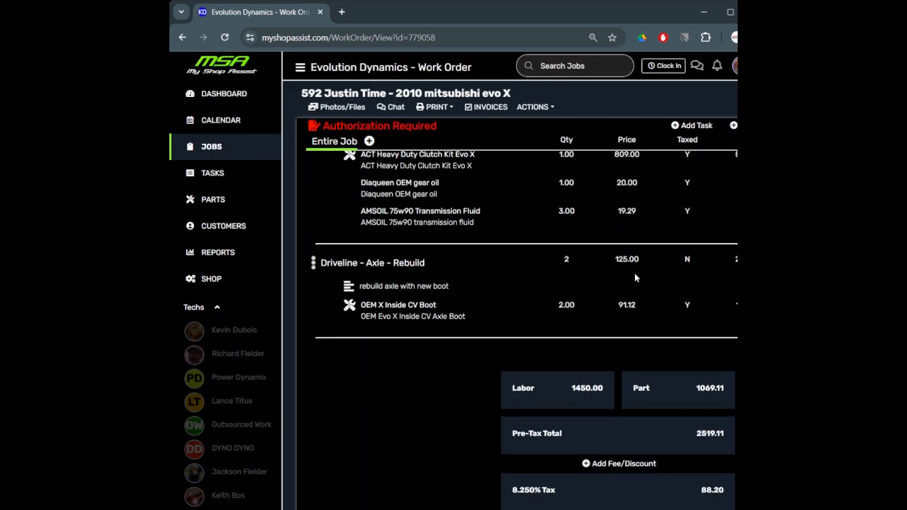
scroll(636, 278, "up", 4)
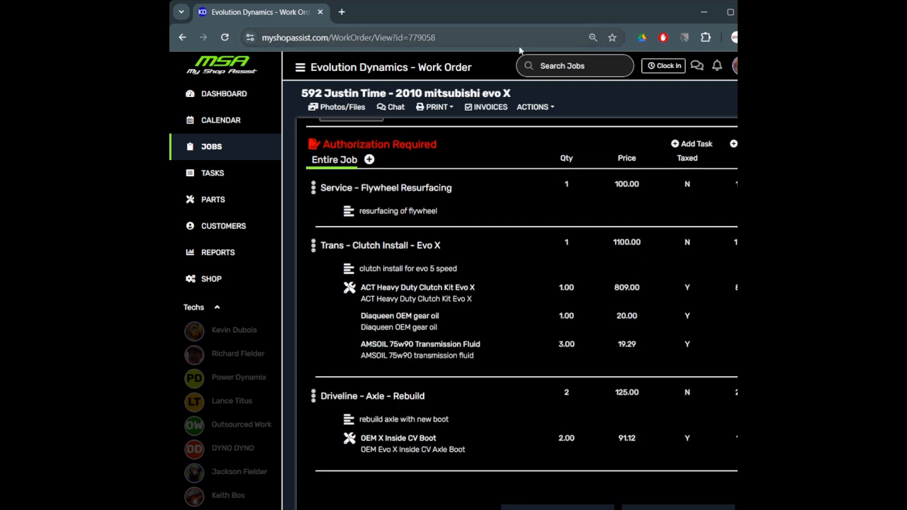
left_click(396, 110)
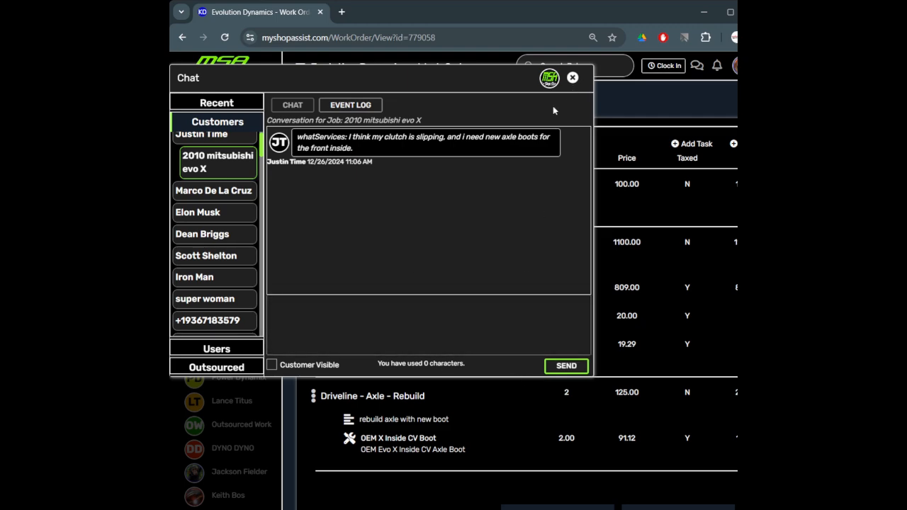
left_click(572, 77)
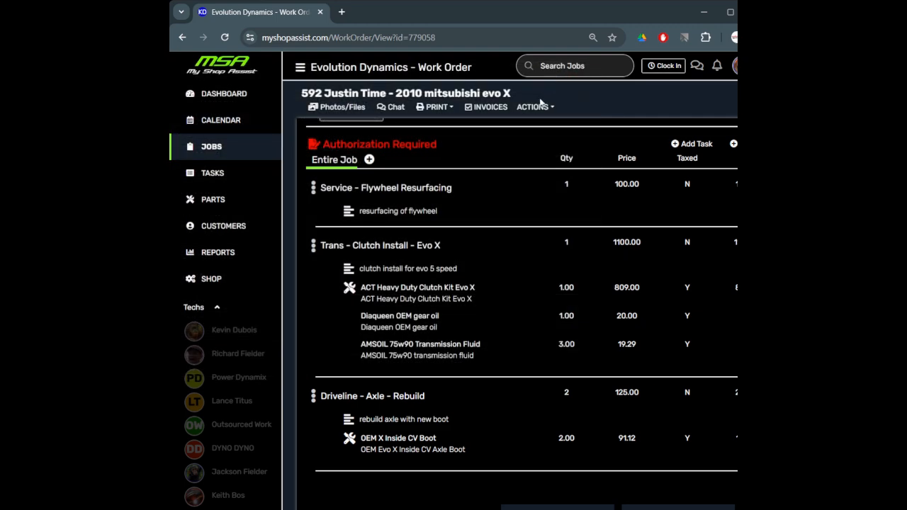
left_click(535, 107)
left_click(547, 232)
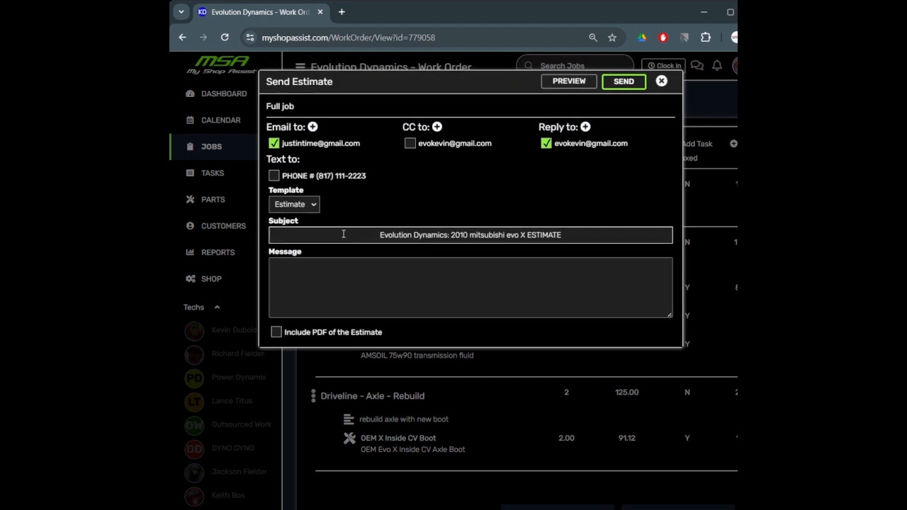
left_click(275, 331)
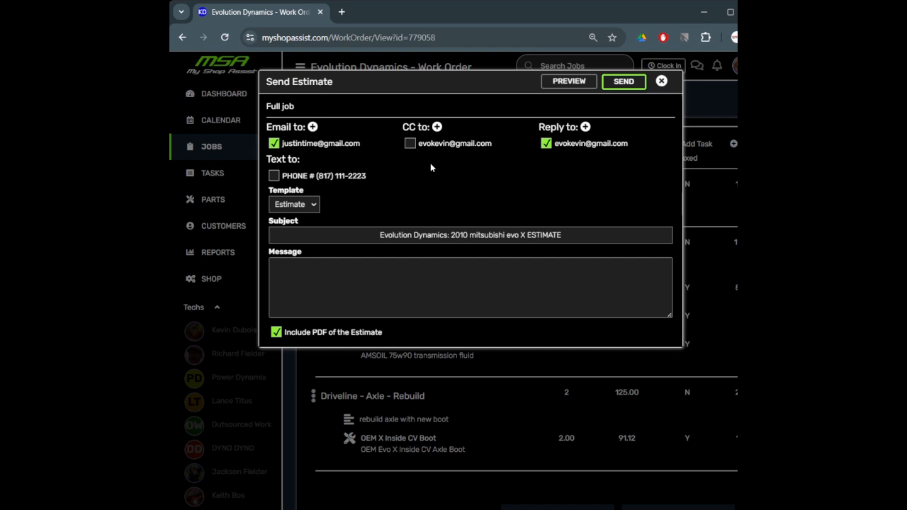
left_click(661, 81)
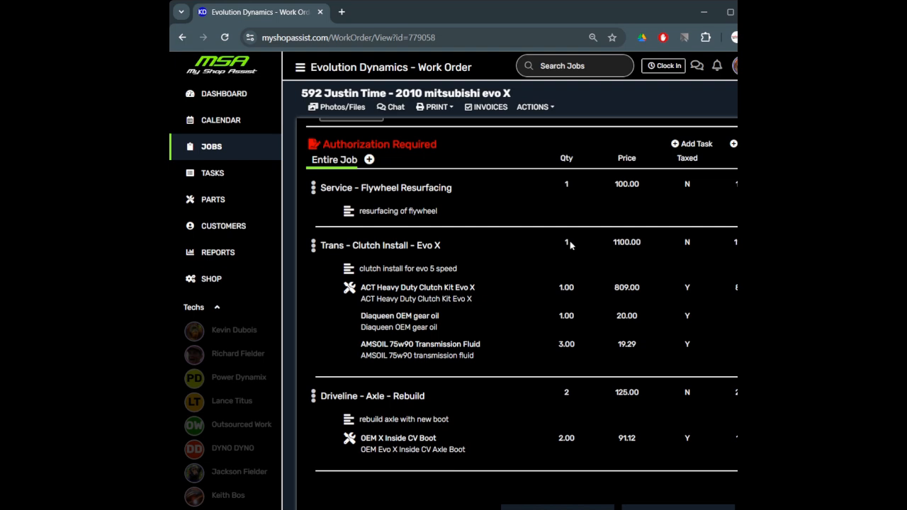